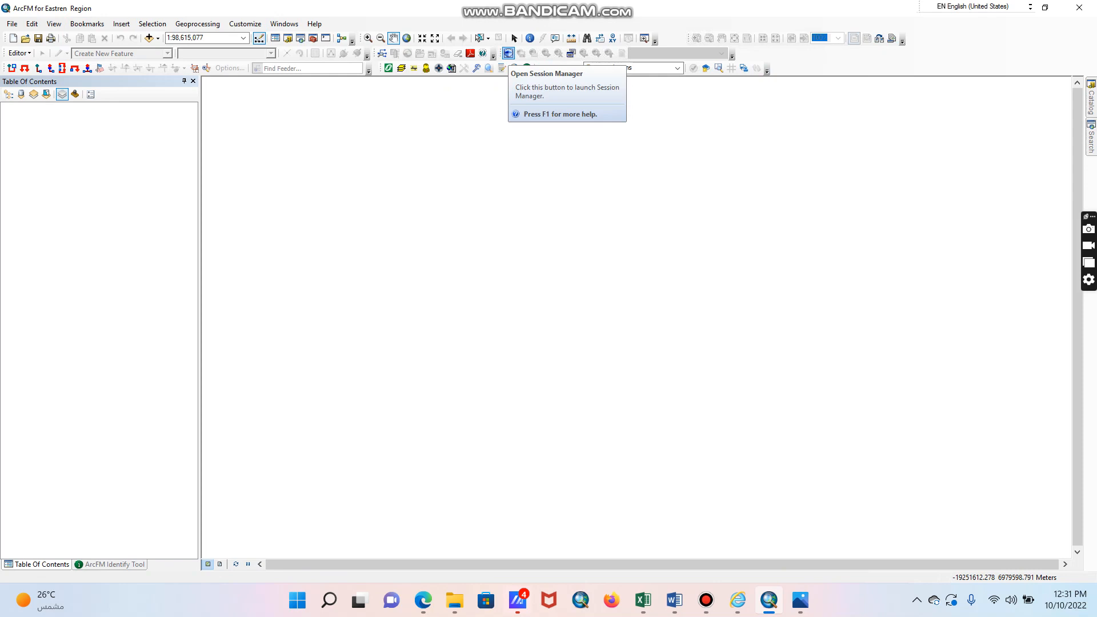
# - Undock the ArcFM Session Manager toolbar and close it
pyautogui.moveTo(501, 53); pyautogui.dragTo(490, 172)
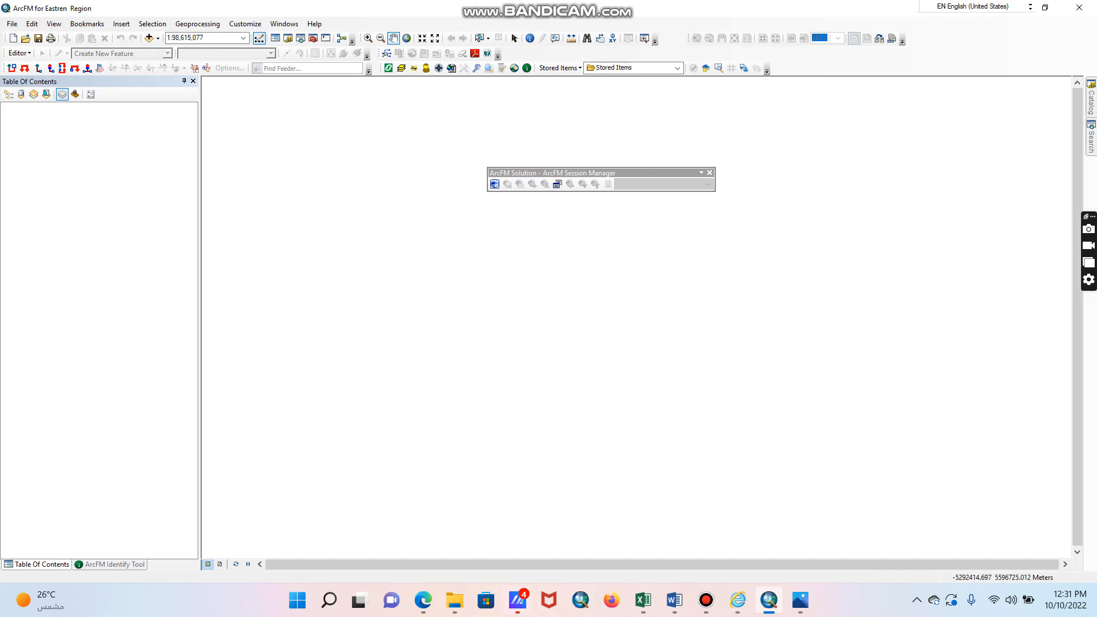
pyautogui.click(709, 173)
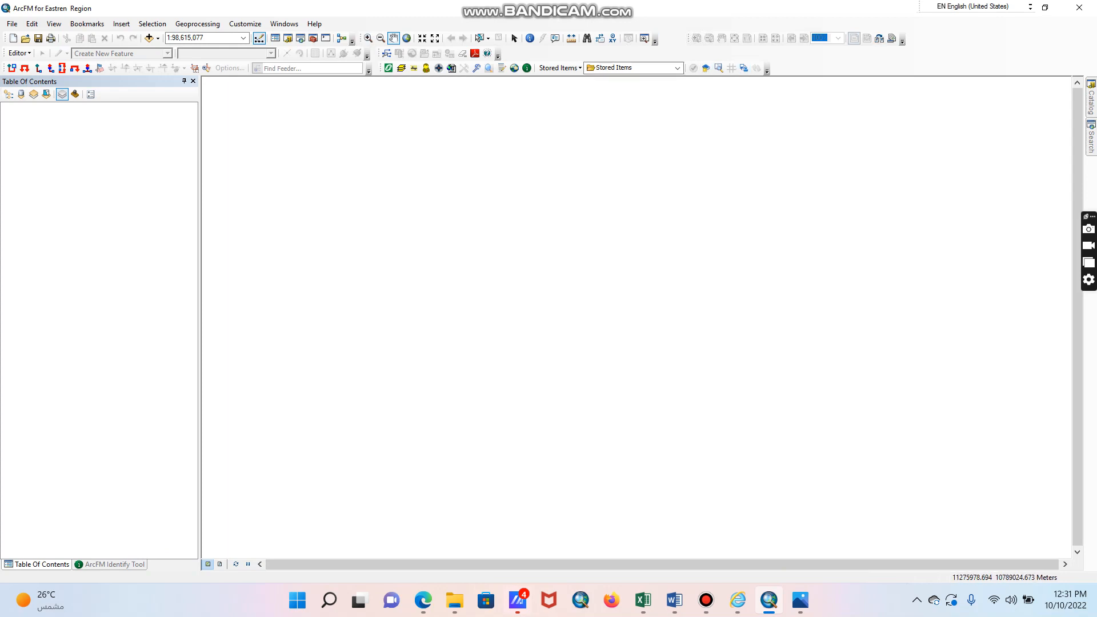
# - Show the ArcFM Session Manager toolbar again, dock it beside the other toolbars, and move the Session Manager window higher up
pyautogui.rightClick(566, 53)
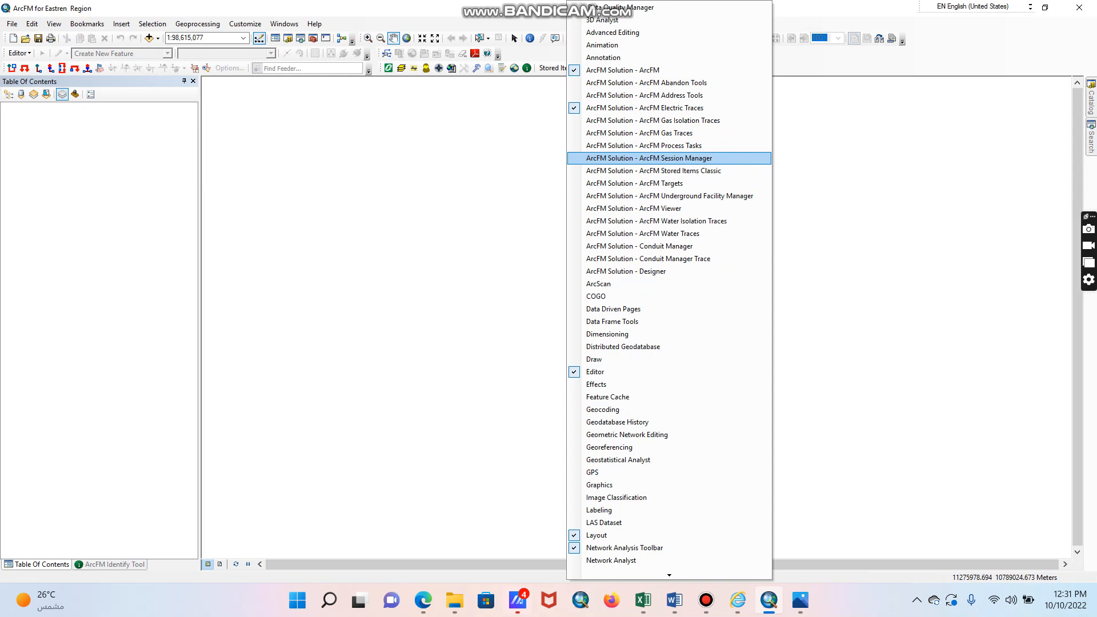
pyautogui.click(648, 158)
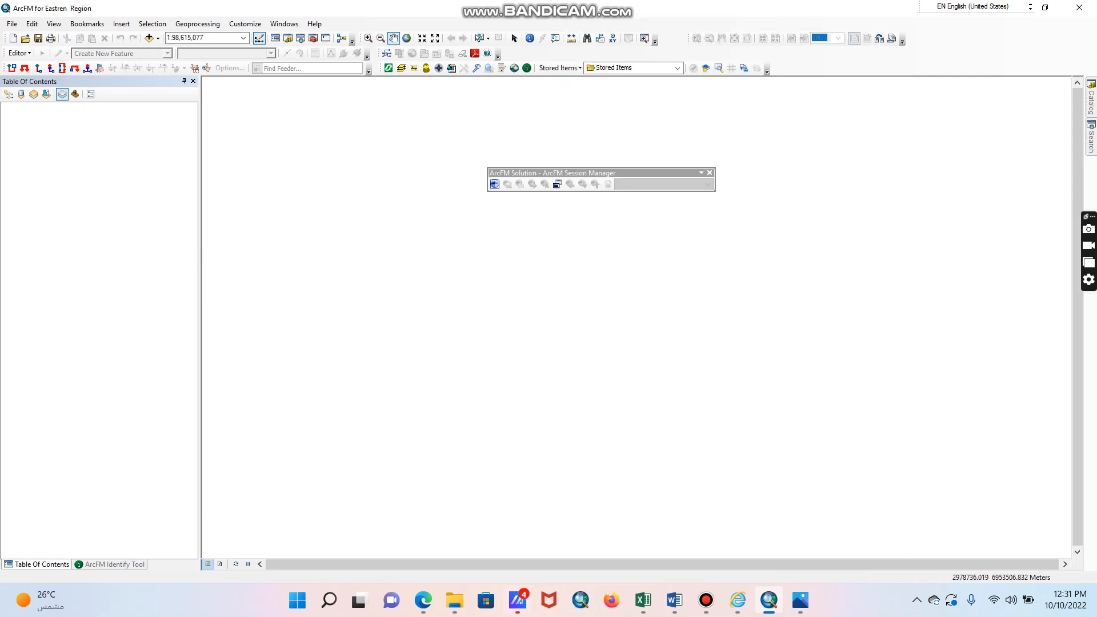
pyautogui.moveTo(618, 173); pyautogui.dragTo(634, 56)
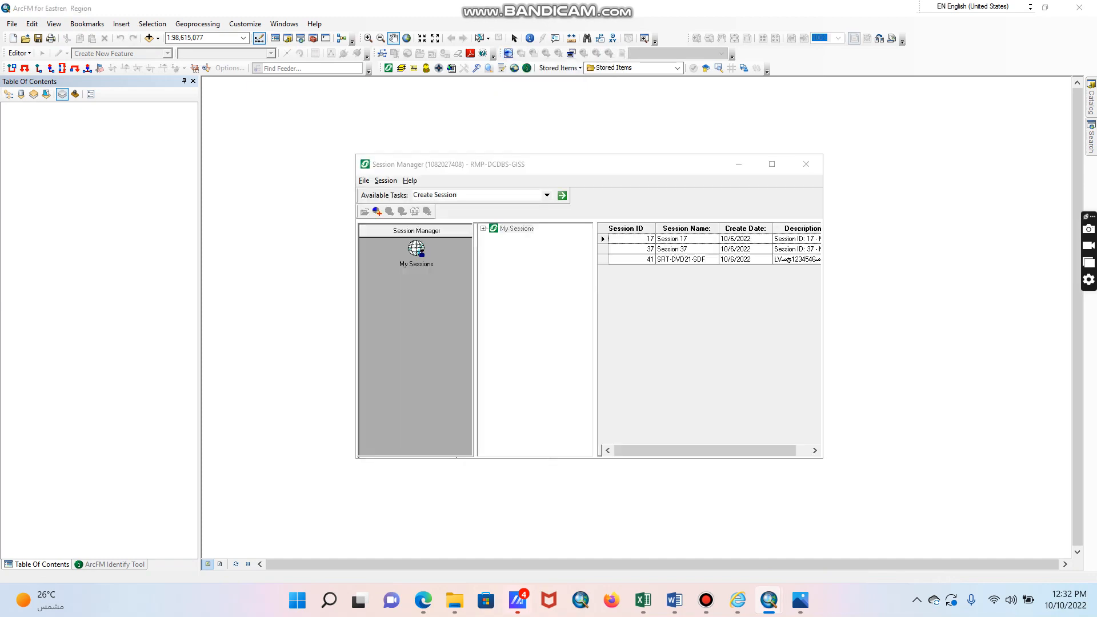
pyautogui.moveTo(563, 164); pyautogui.dragTo(519, 64)
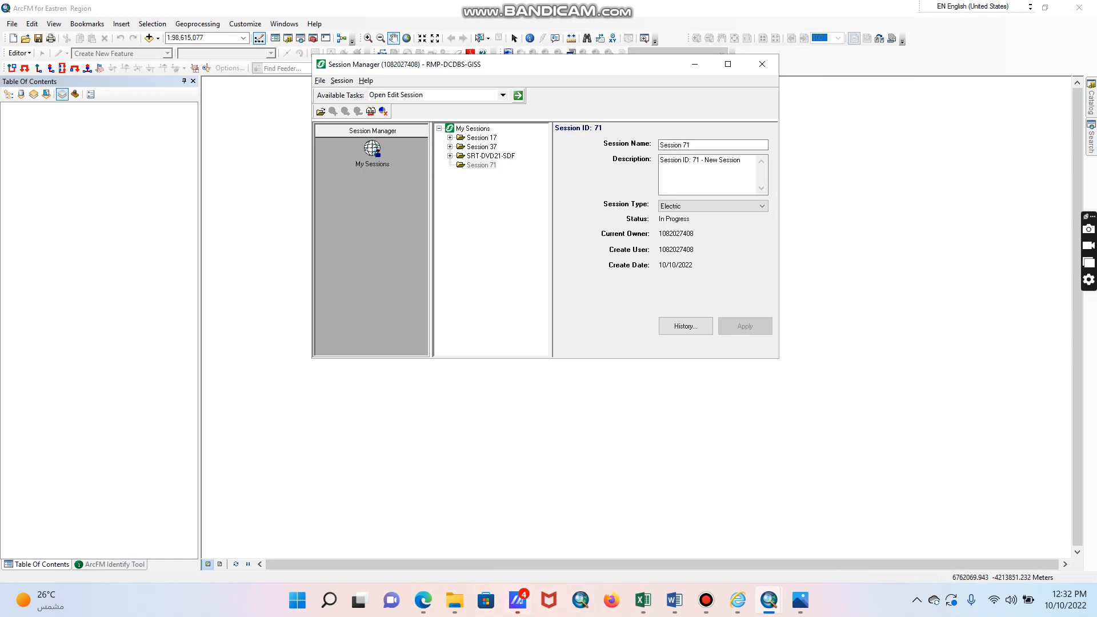
# - Switch to the WhatsApp Image 2022-10-10 at 12.24.44 PM.jpeg in Photos and examine the session naming format
pyautogui.moveTo(800, 600)
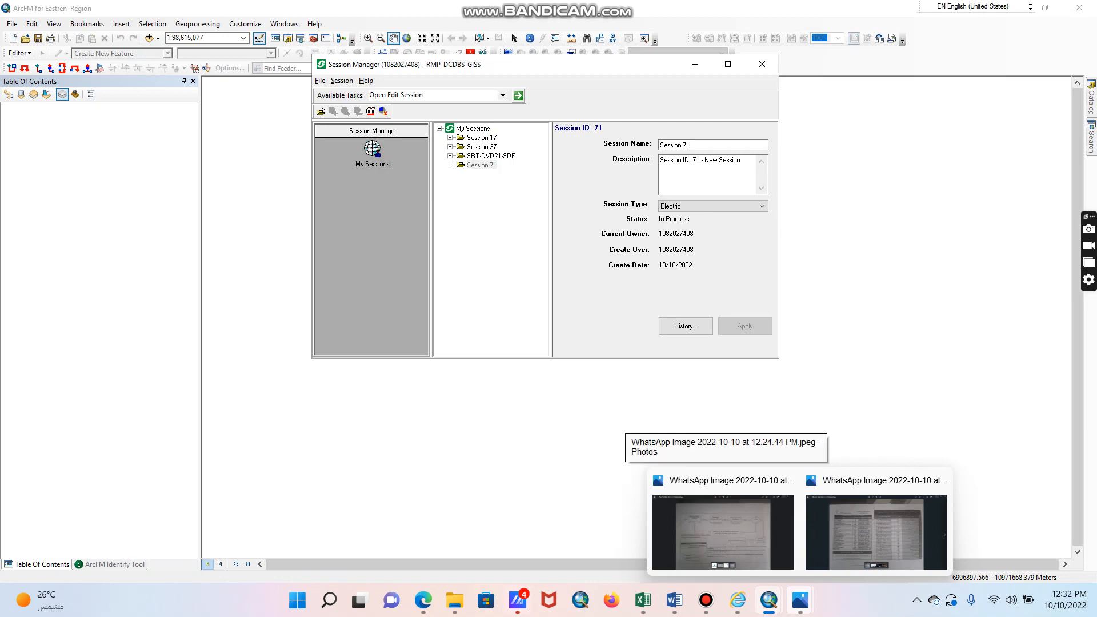
pyautogui.click(722, 531)
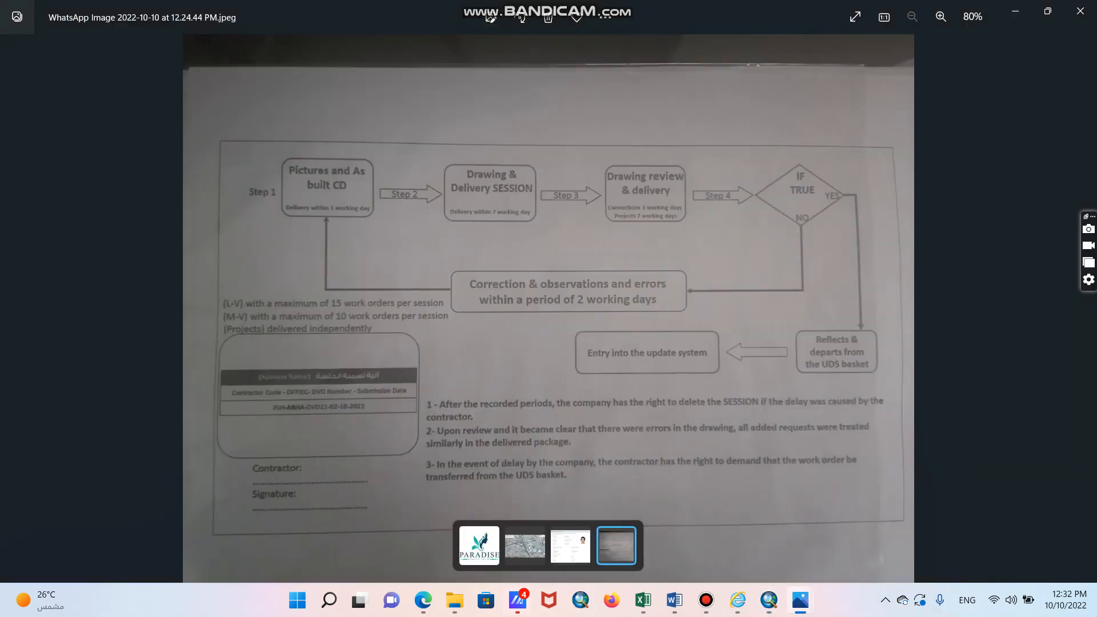
pyautogui.scroll(5, 314, 464)
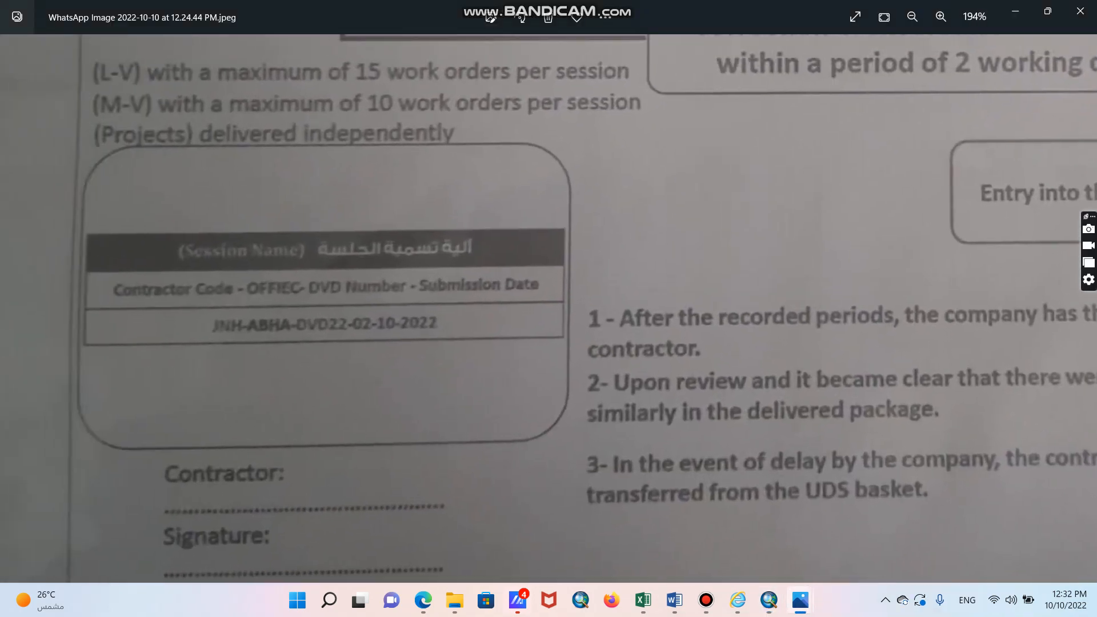
pyautogui.scroll(-5, 314, 464)
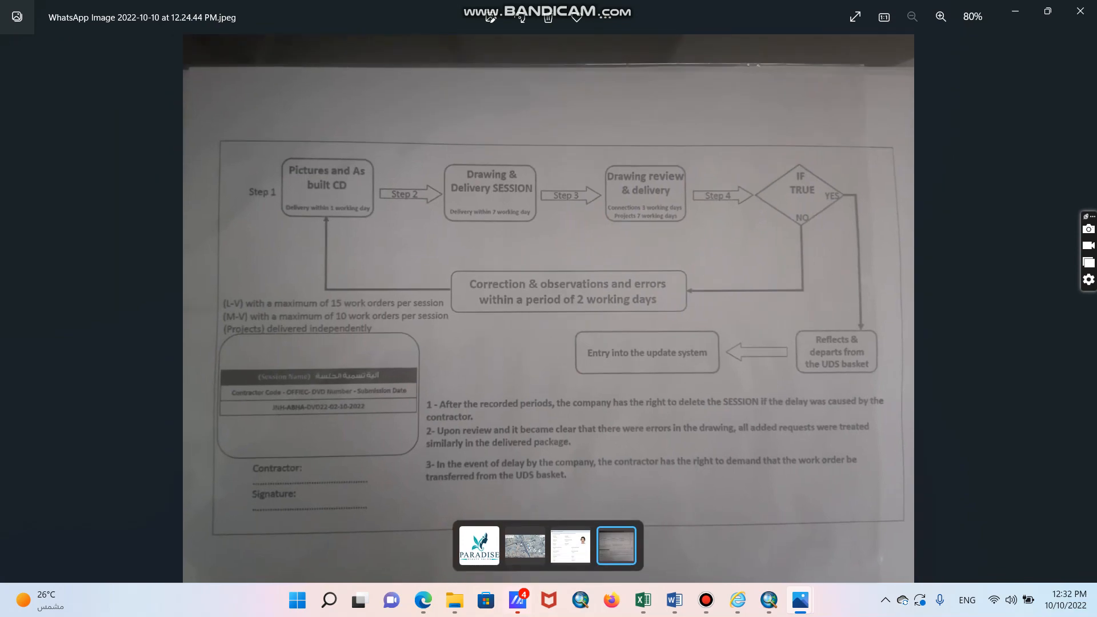
pyautogui.scroll(3, 403, 443)
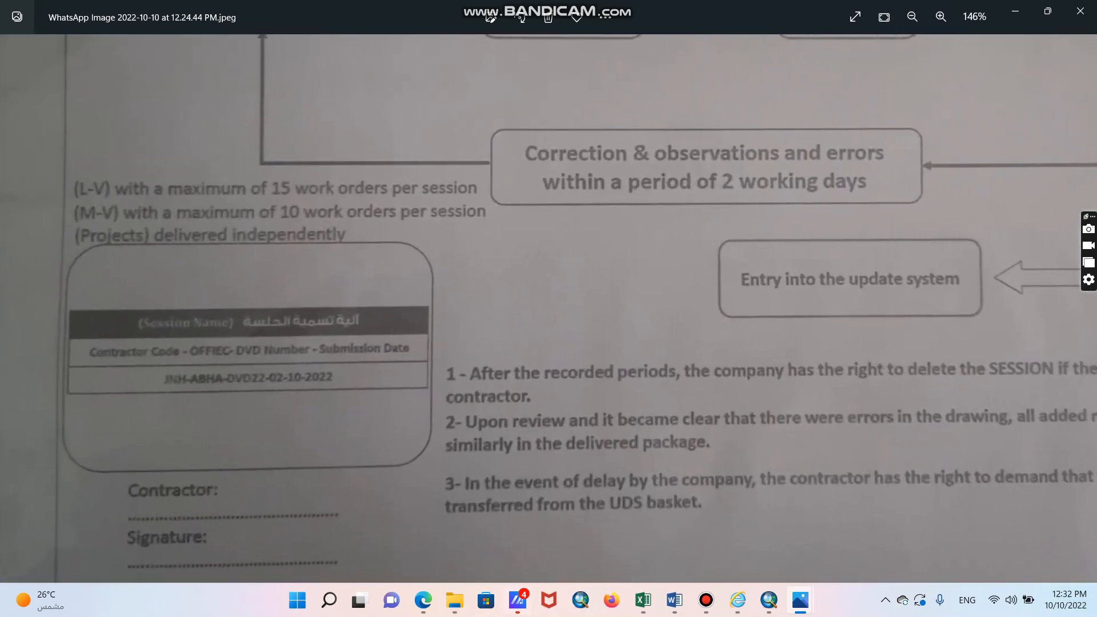
pyautogui.scroll(3, 54, 399)
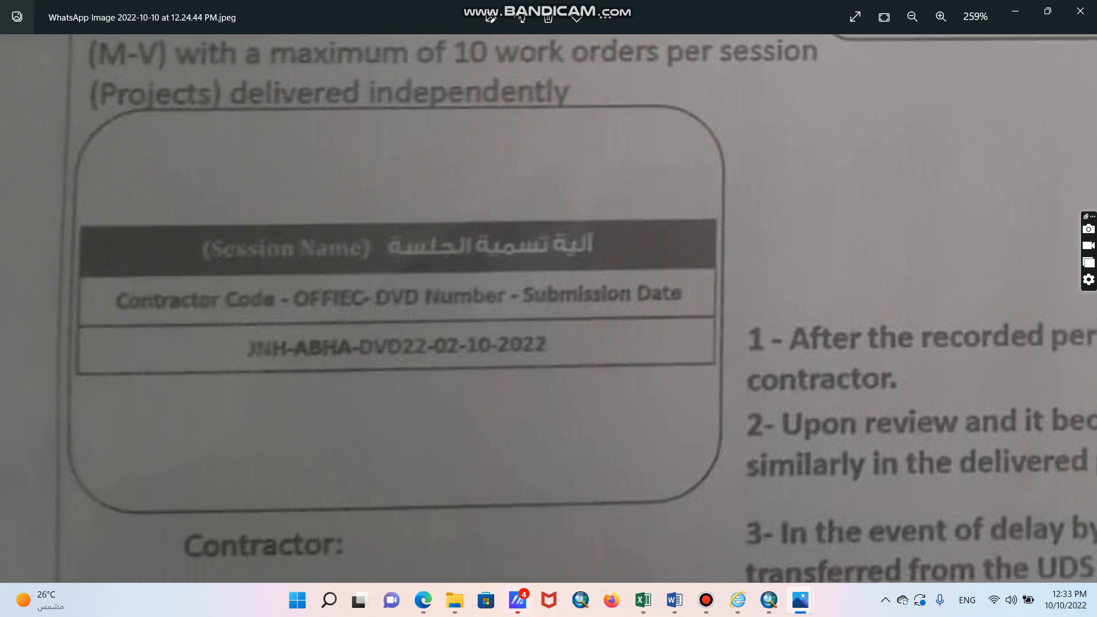
pyautogui.scroll(-5, 549, 308)
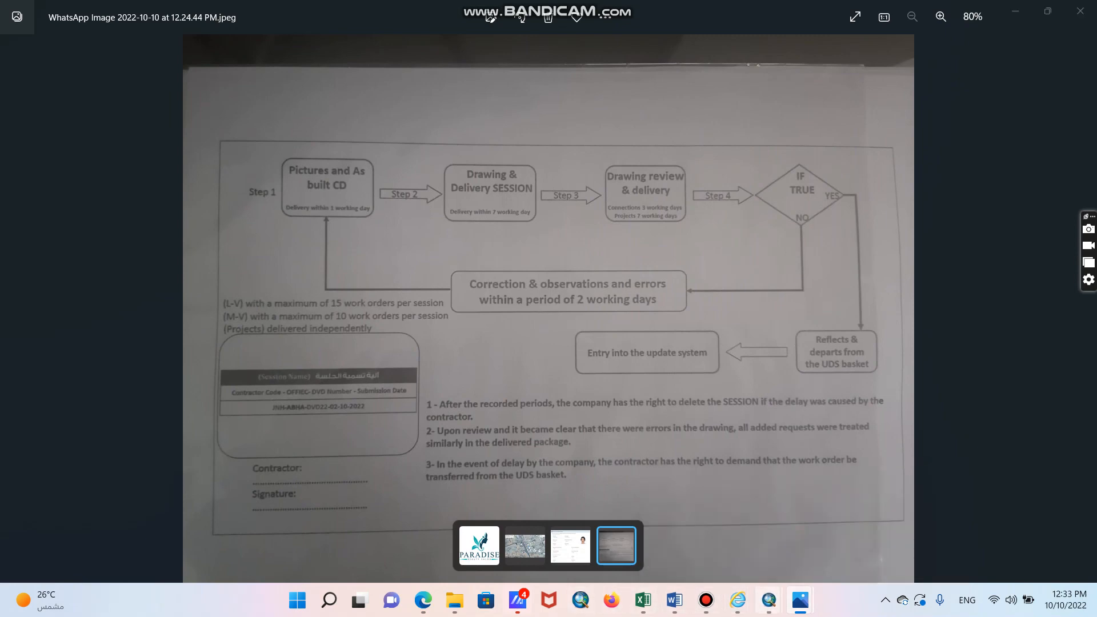
pyautogui.moveTo(769, 600)
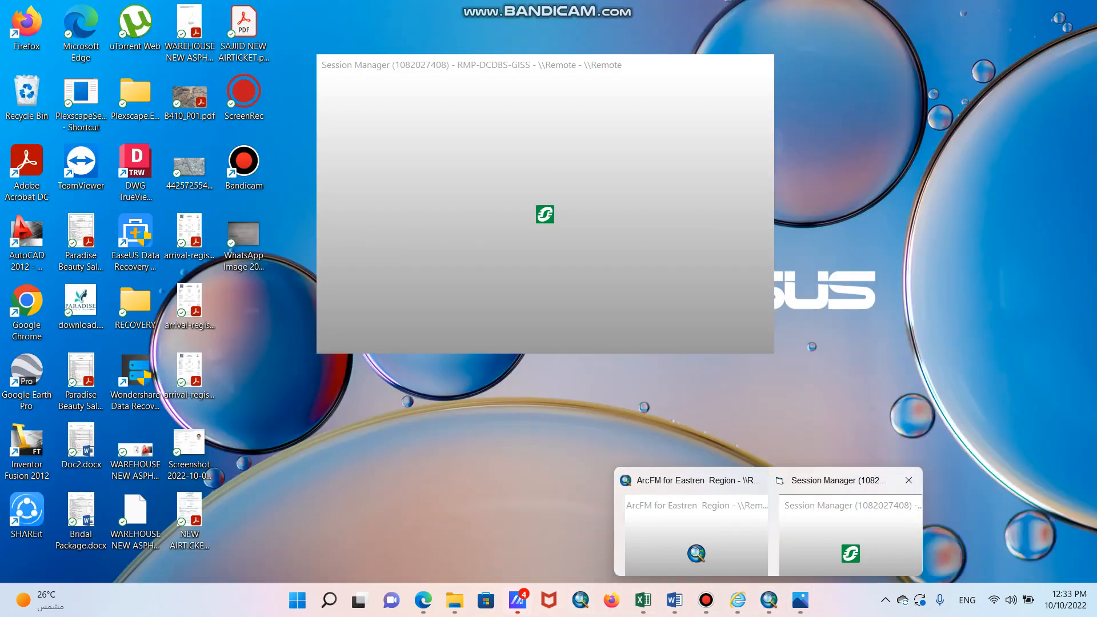
pyautogui.click(851, 538)
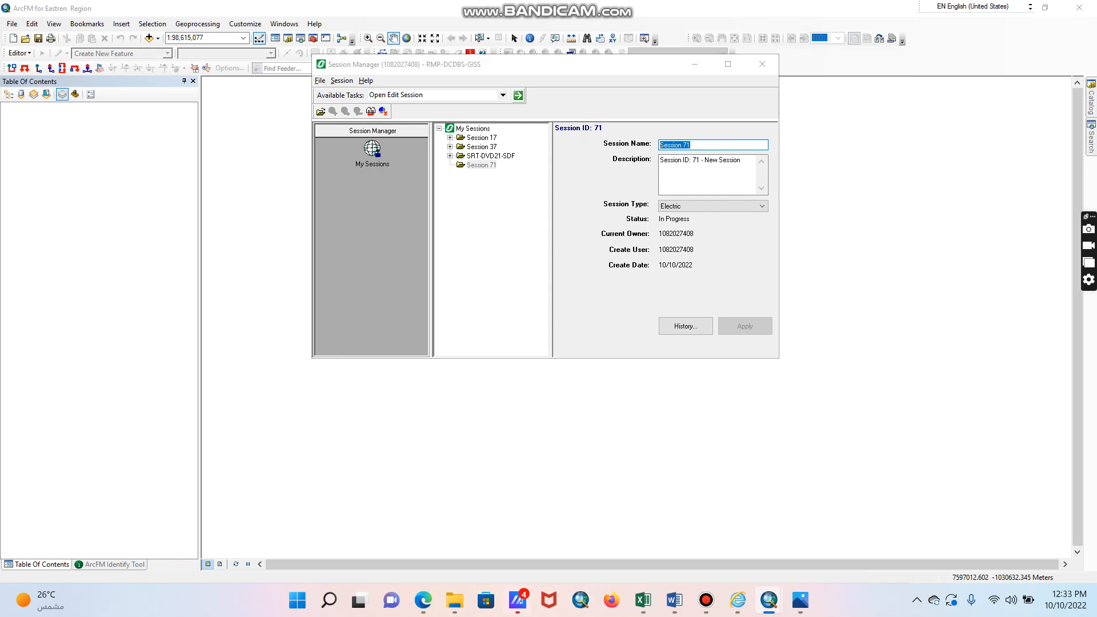
pyautogui.write('DLT')
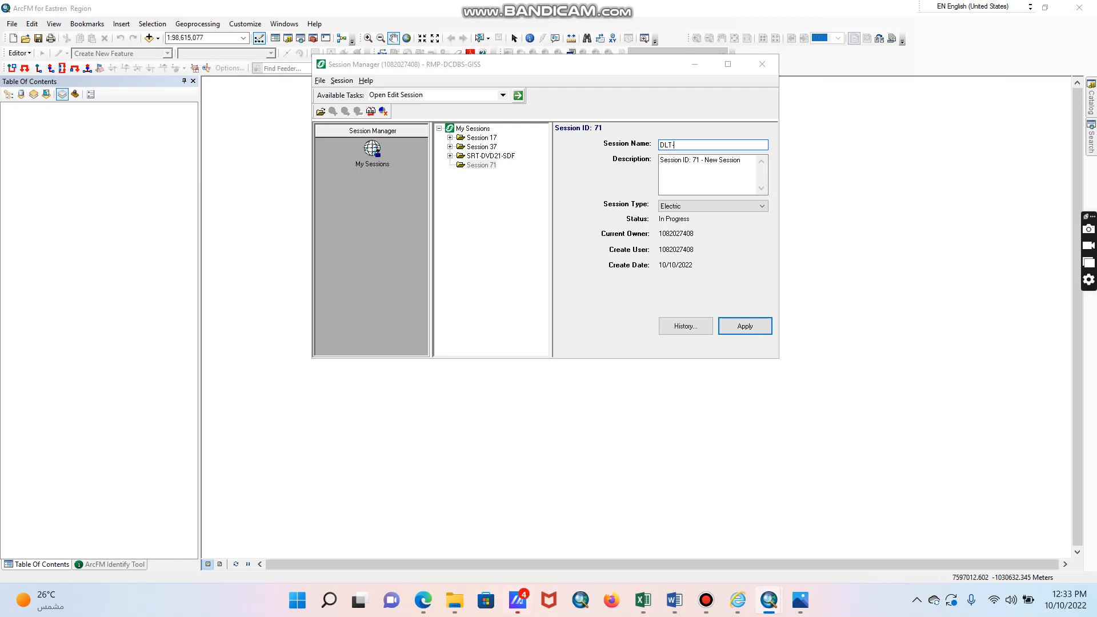
pyautogui.write('-SRT')
pyautogui.write('-DVD001')
pyautogui.press('BackSpace')
pyautogui.press('BackSpace')
pyautogui.press('BackSpace')
pyautogui.write('01-10-10-2022')
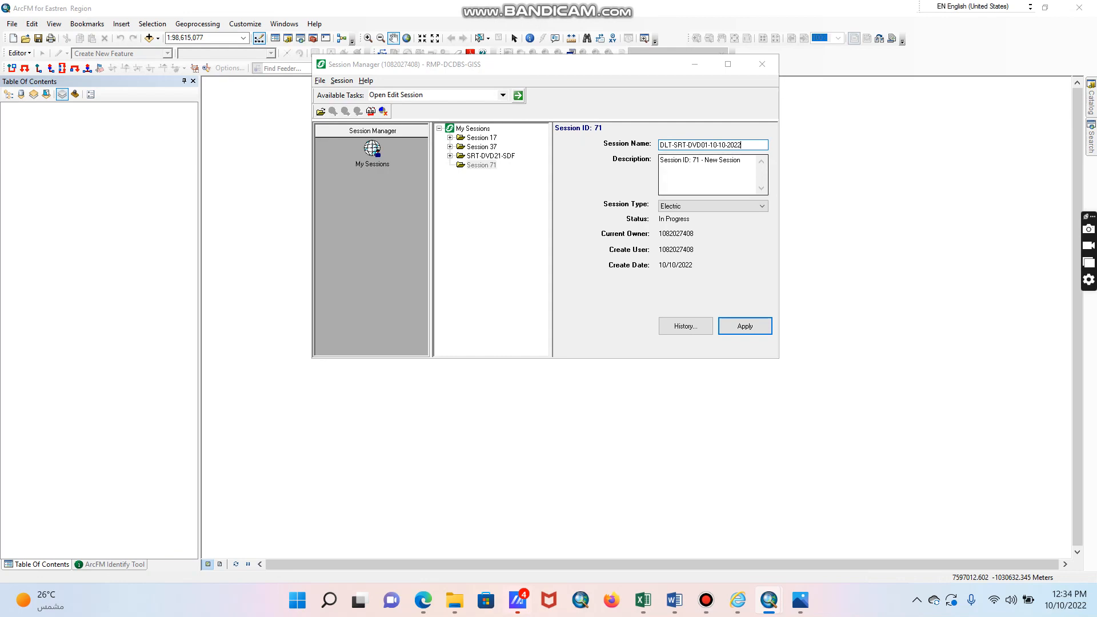
pyautogui.moveTo(742, 161); pyautogui.dragTo(659, 161)
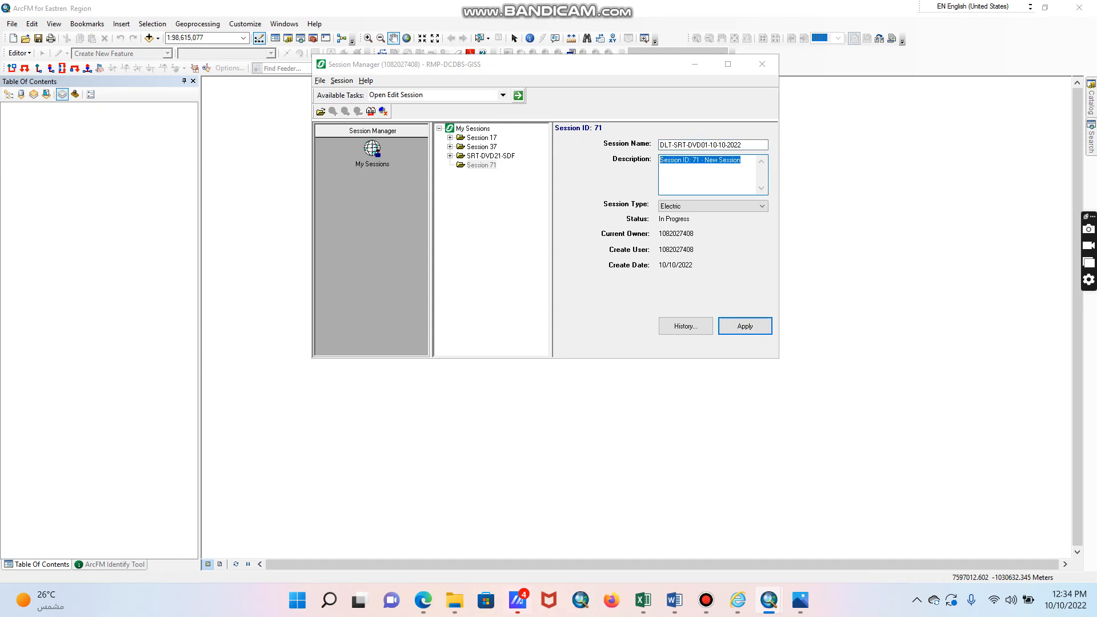
pyautogui.press('BackSpace')
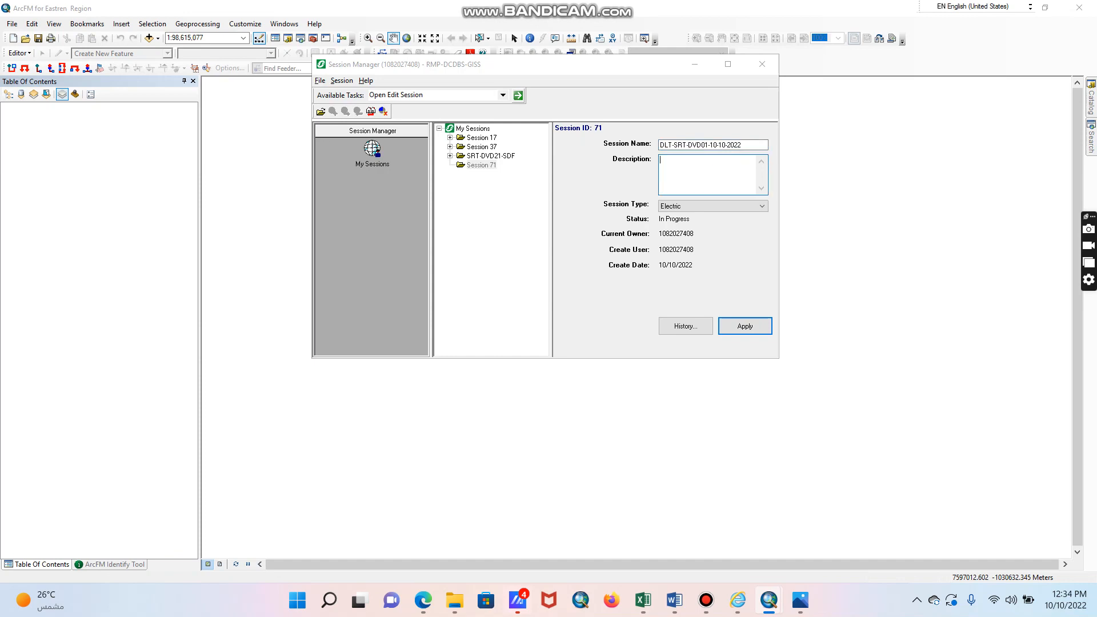
pyautogui.moveTo(454, 600)
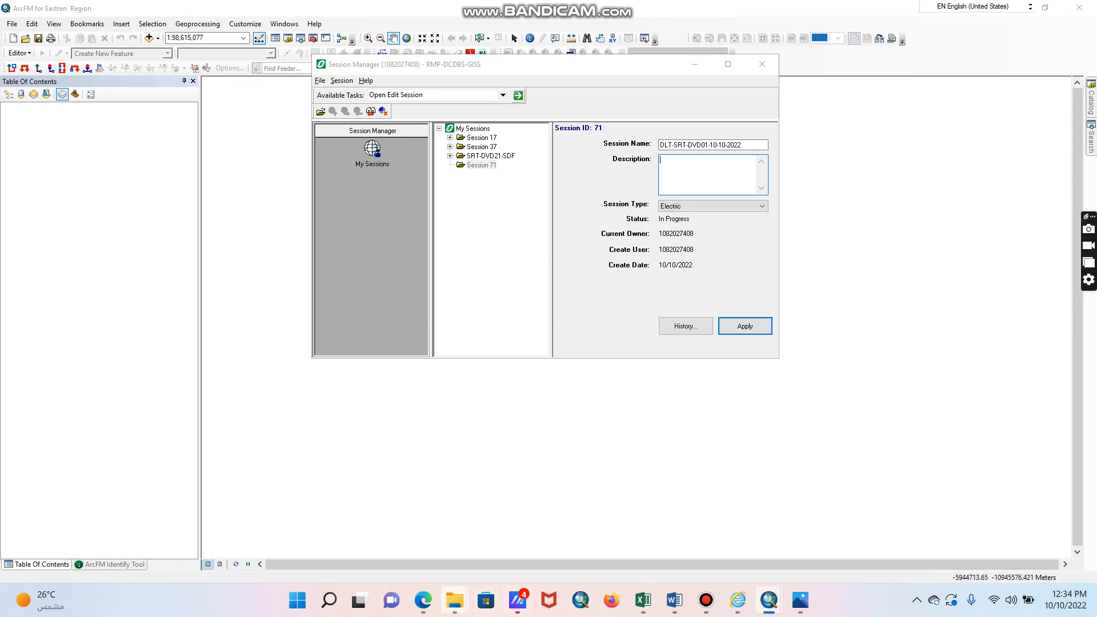
pyautogui.moveTo(454, 600)
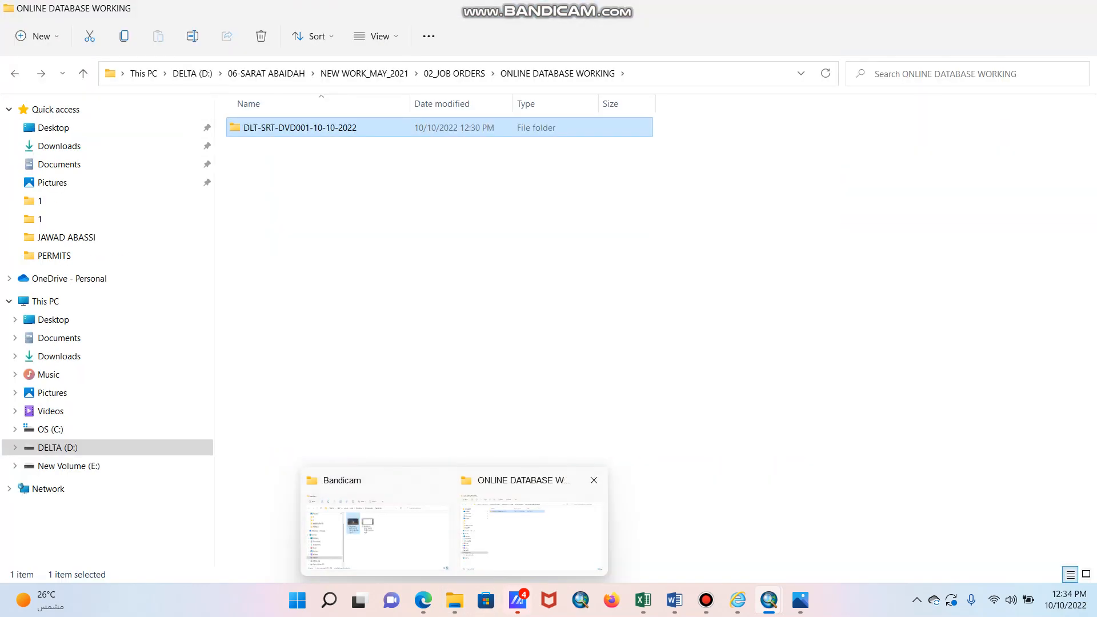
pyautogui.click(531, 520)
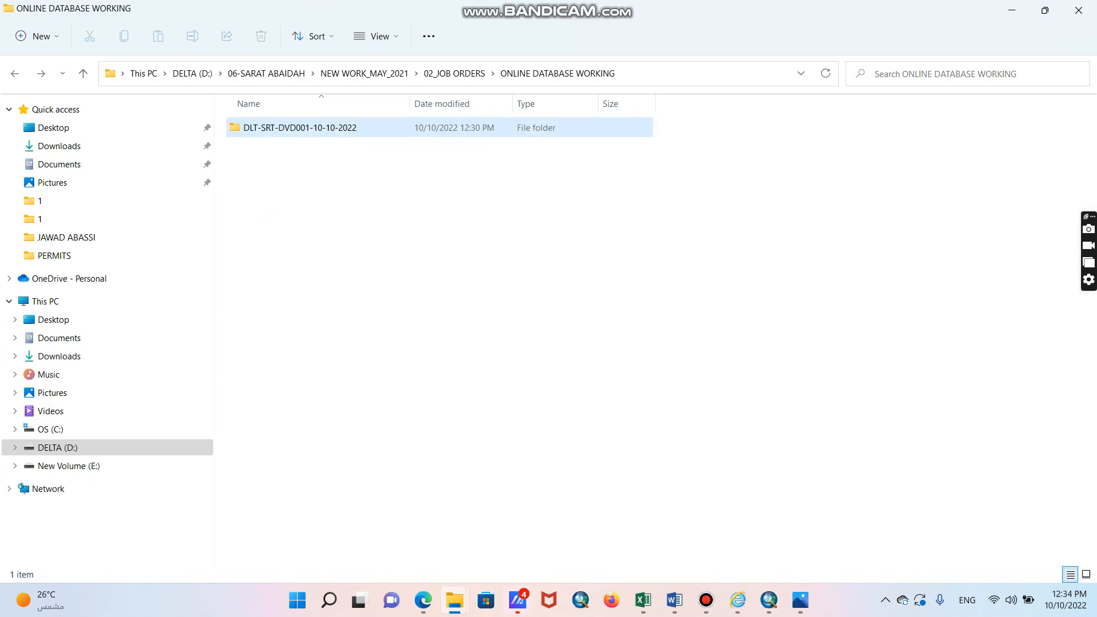
pyautogui.click(300, 127)
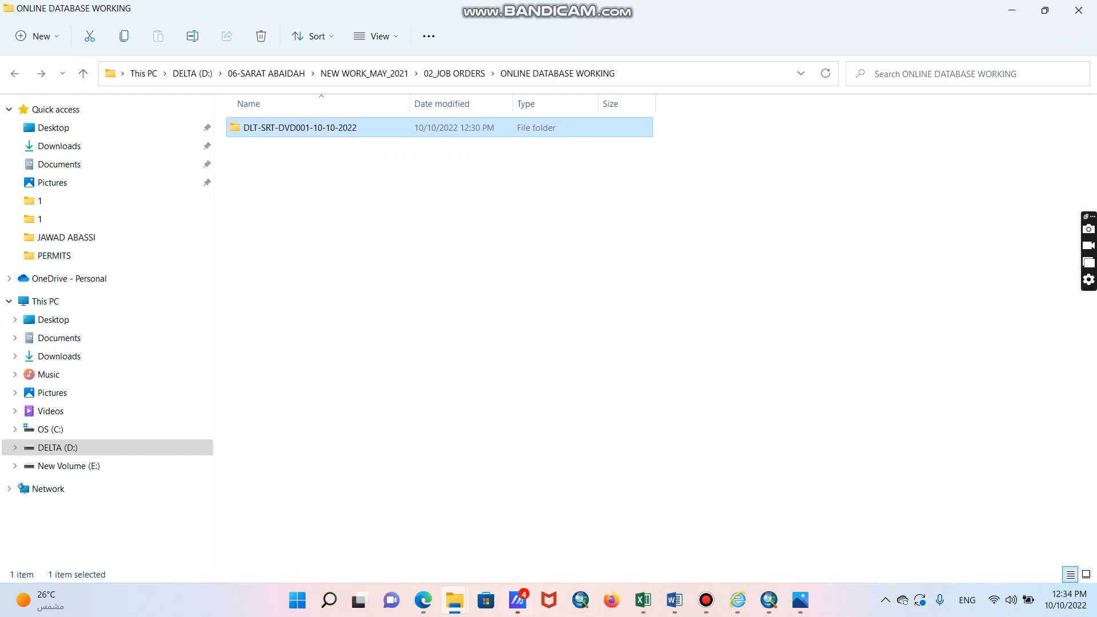
pyautogui.click(365, 194)
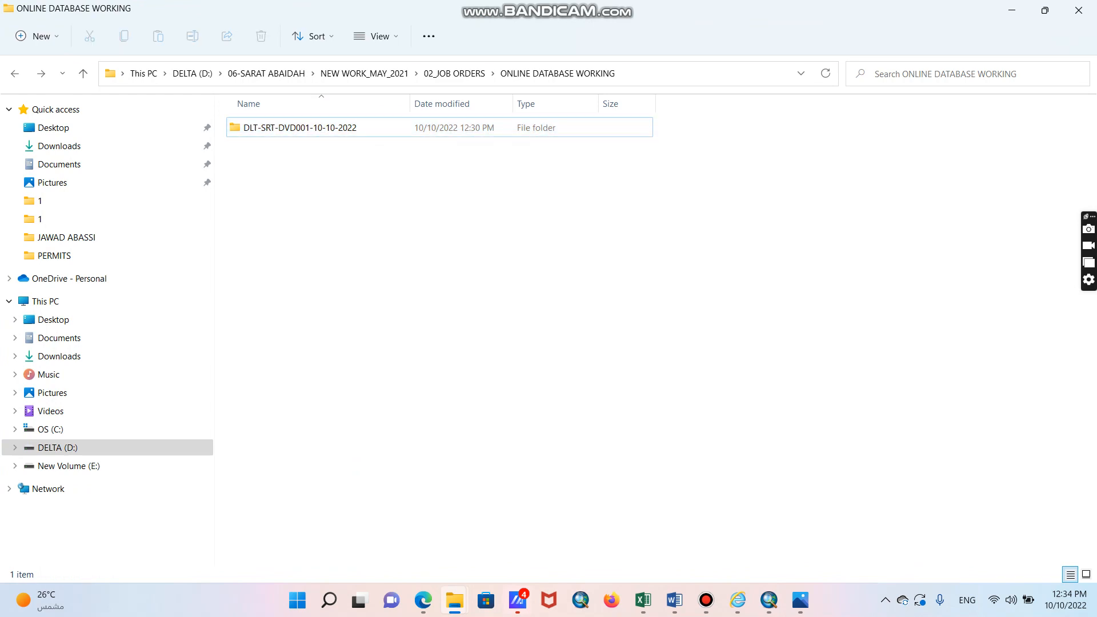
pyautogui.click(315, 128)
pyautogui.press('Return')
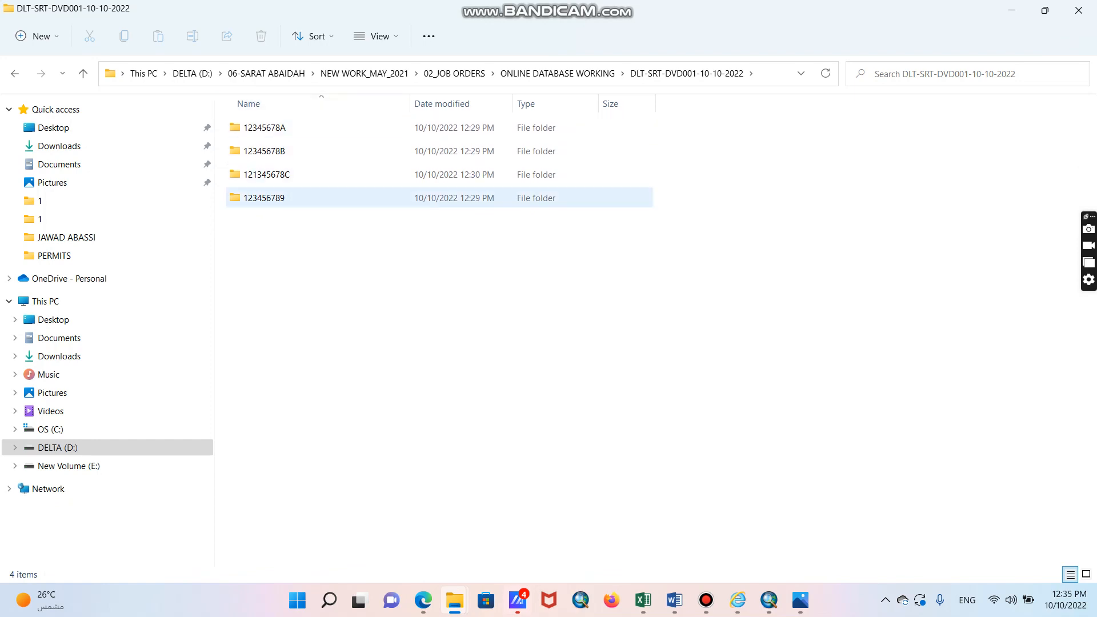
# - Rename the folder 12345678A as 12345678-SEC
pyautogui.click(264, 127)
pyautogui.press('F2')
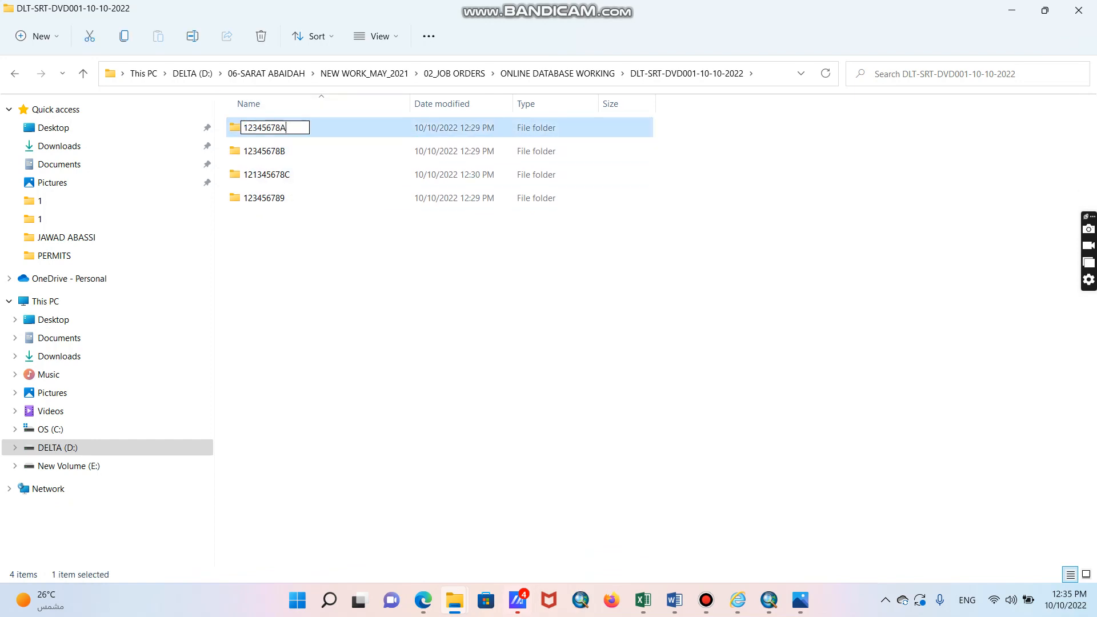
pyautogui.press('BackSpace')
pyautogui.write('-SE')
pyautogui.press('Return')
pyautogui.press('F2')
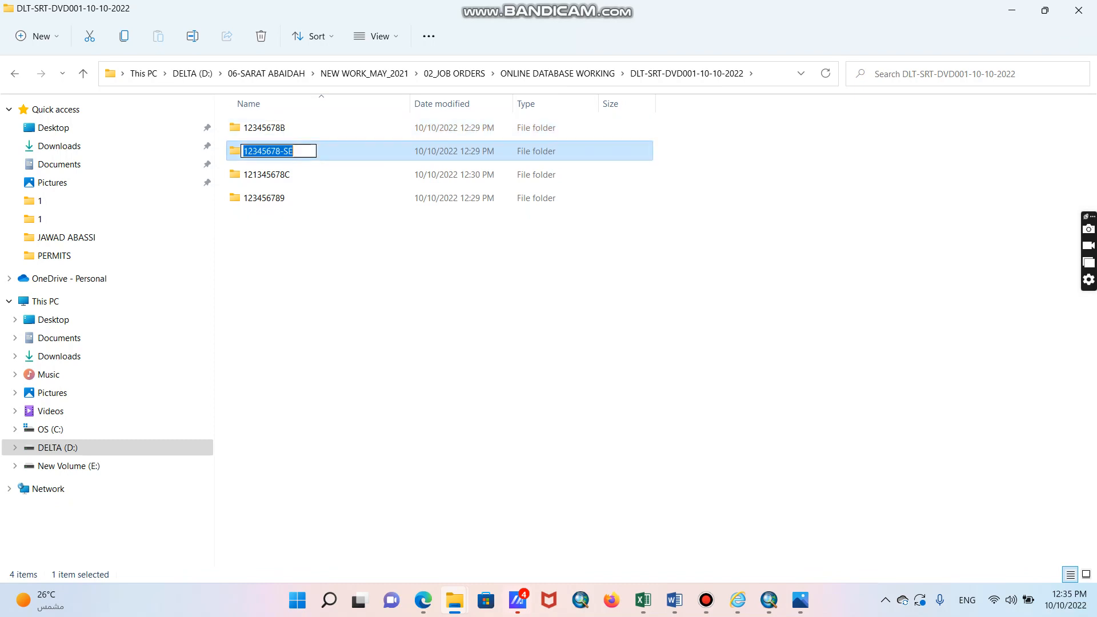
pyautogui.press('End')
pyautogui.write('C')
# - Rename the folder 12345678B as 12345678-LV
pyautogui.click(264, 128)
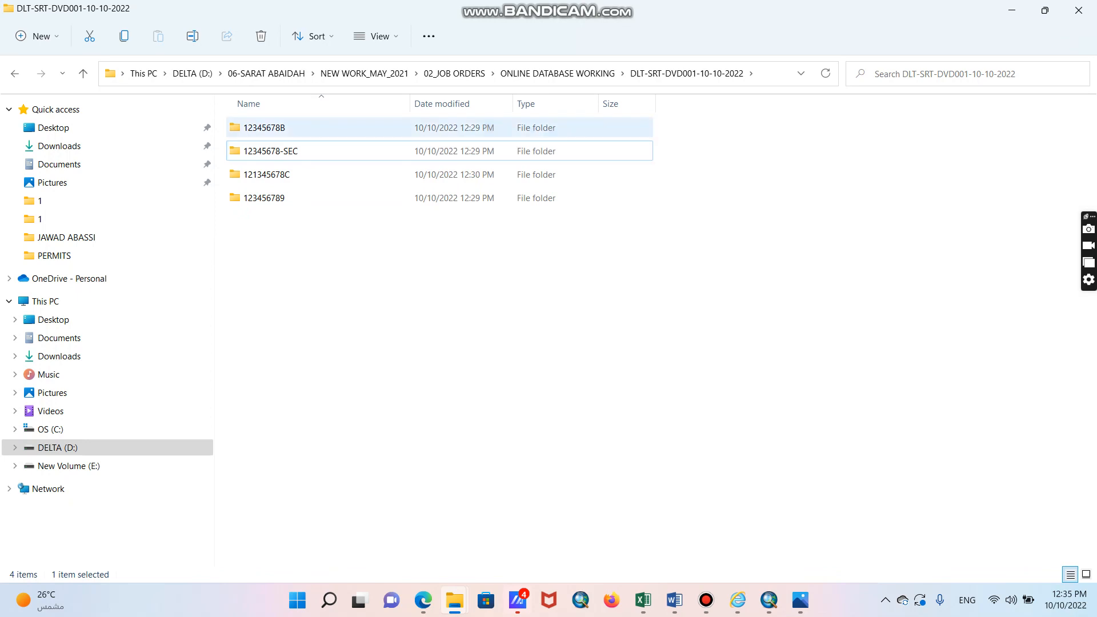
pyautogui.press('F2')
pyautogui.press('End')
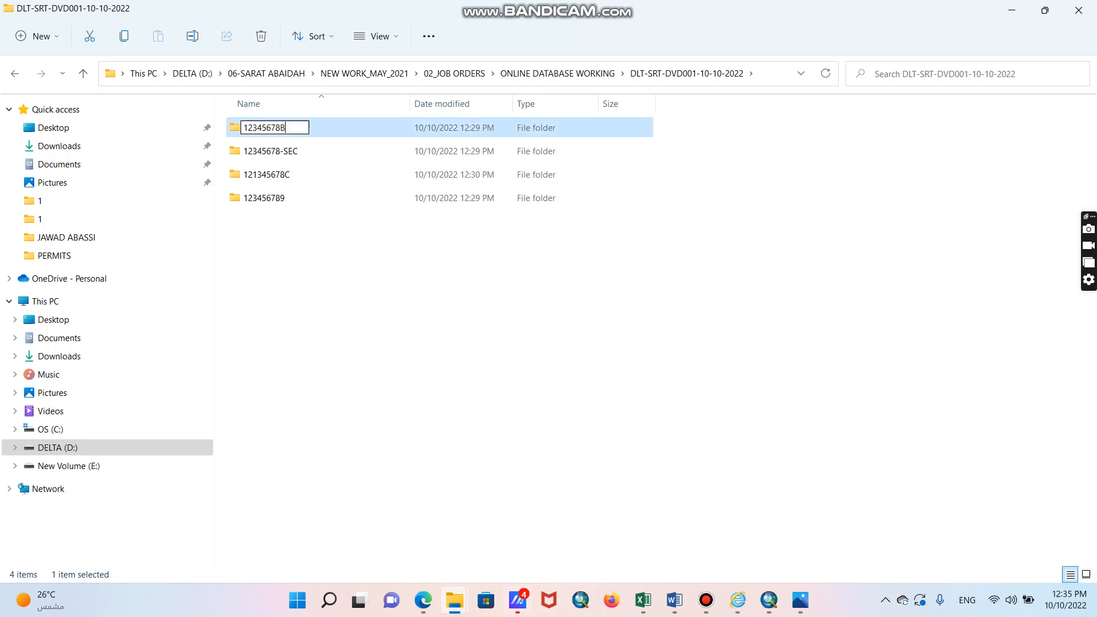
pyautogui.press('BackSpace')
pyautogui.write('-LV')
pyautogui.press('Return')
# - Rename the folder 121345678C as 121345678-MV
pyautogui.press('Down')
pyautogui.press('Up')
pyautogui.press('Down')
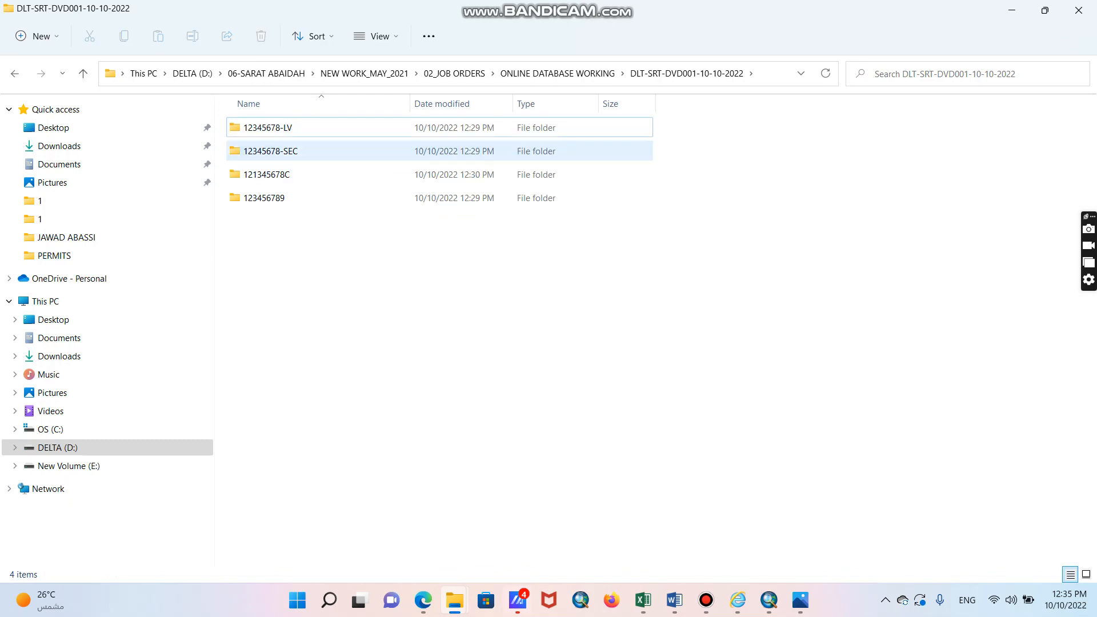
pyautogui.press('Down')
pyautogui.press('F2')
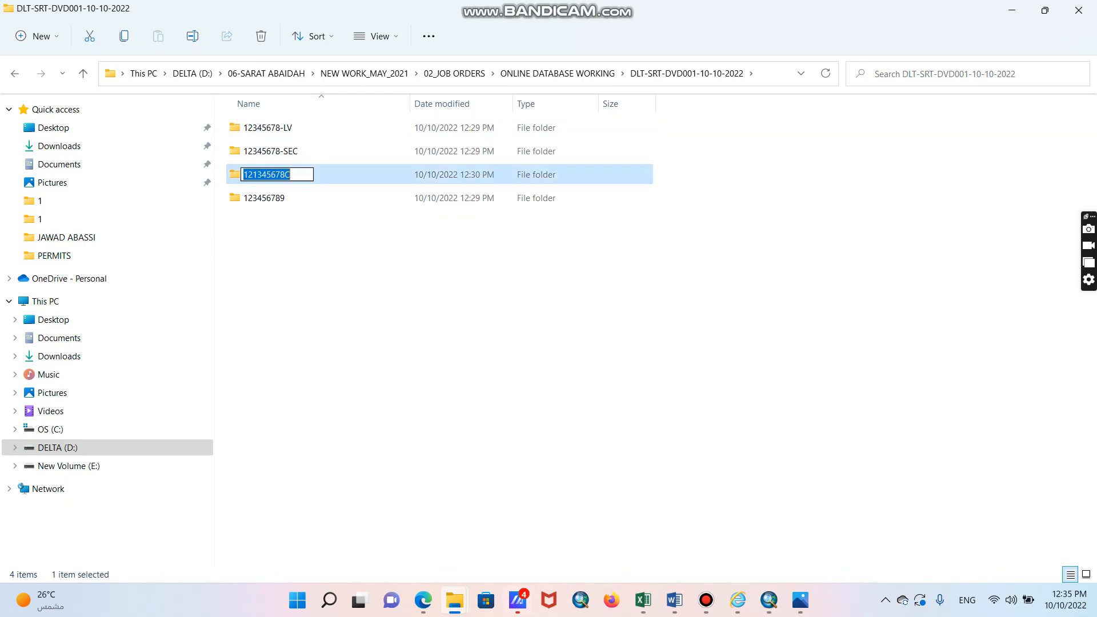
pyautogui.press('End')
pyautogui.press('BackSpace')
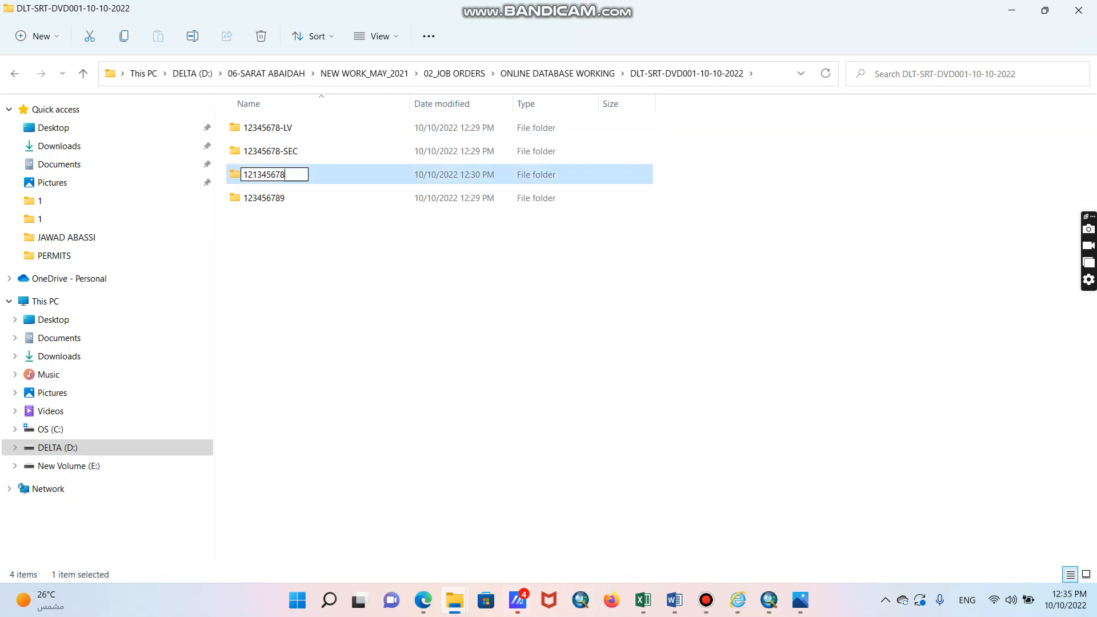
pyautogui.write('-MV')
pyautogui.press('Return')
# - Rename the folder 123456789 as 123456789-MV-LV
pyautogui.press('Down')
pyautogui.press('Up')
pyautogui.press('Up')
pyautogui.press('Up')
pyautogui.press('Down')
pyautogui.press('Down')
pyautogui.press('Down')
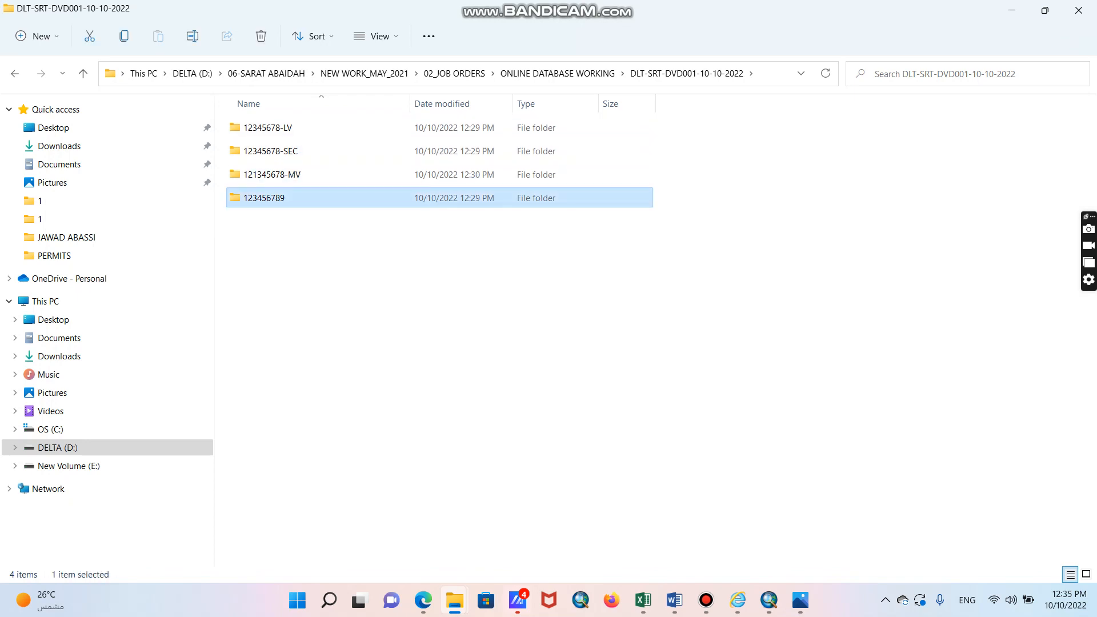
pyautogui.press('F2')
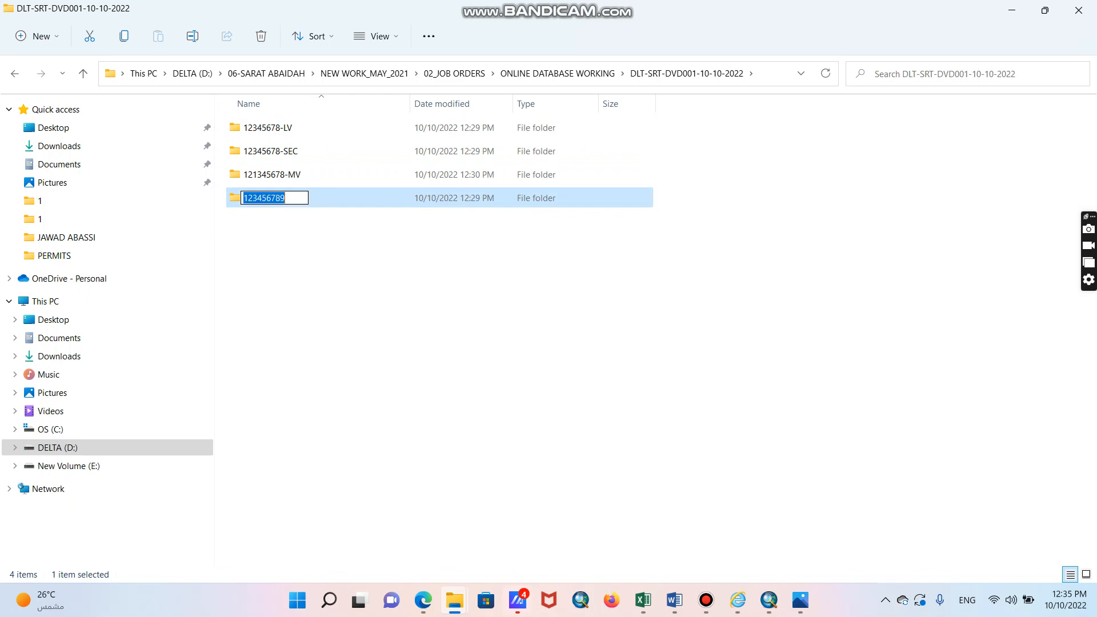
pyautogui.press('End')
pyautogui.write('-MV')
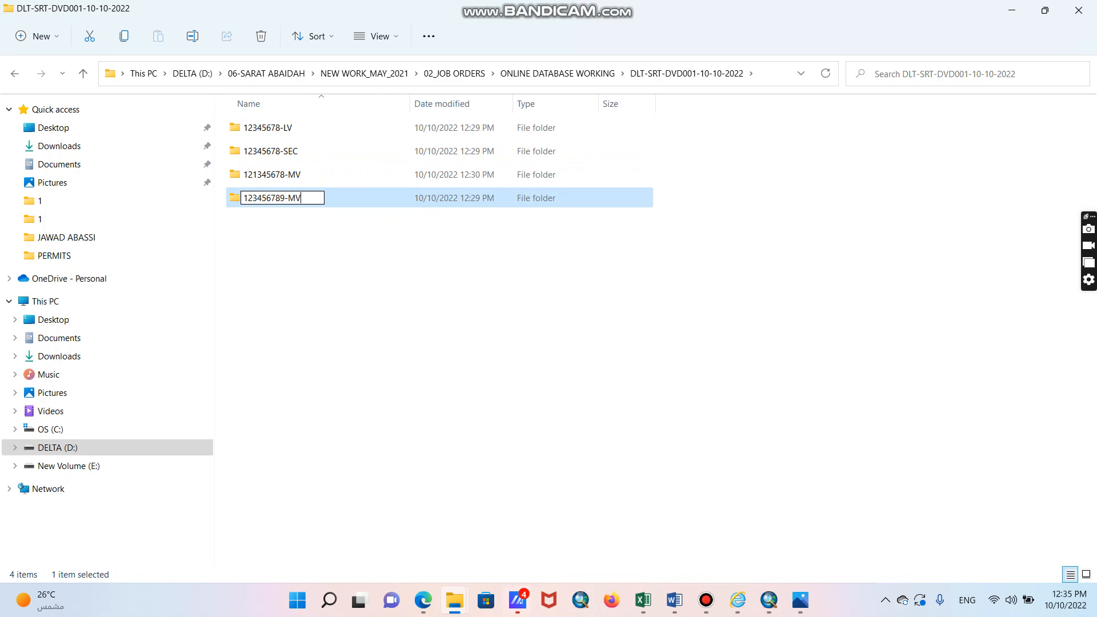
pyautogui.write('-LV')
pyautogui.press('Return')
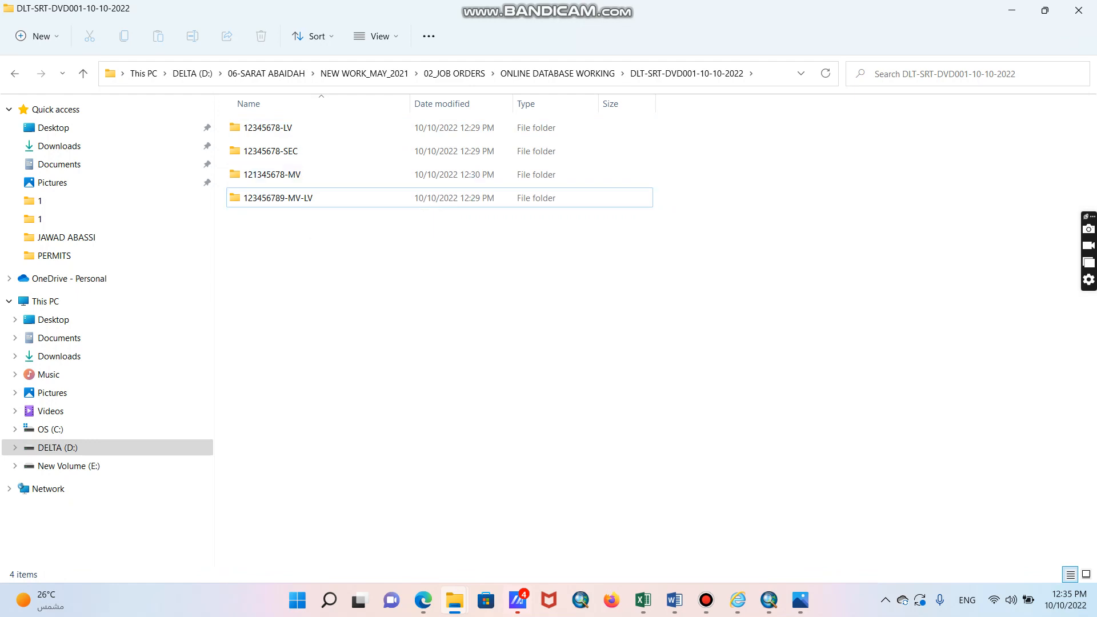
# - Glance at the session form in Session Manager and return to File Explorer to review the four work order folder names
pyautogui.moveTo(769, 600)
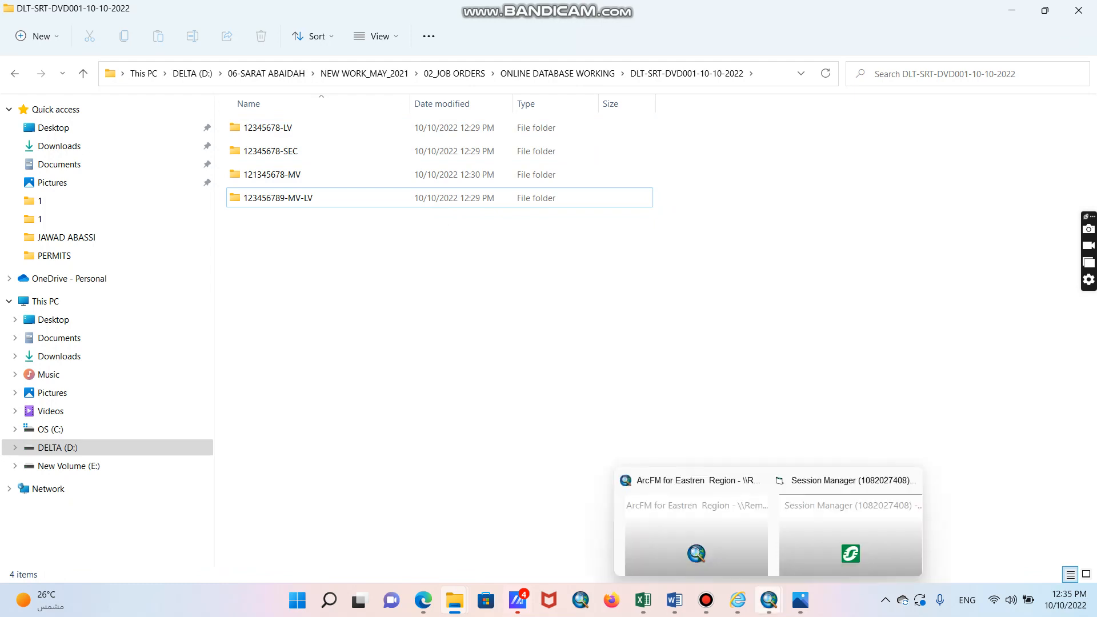
pyautogui.click(856, 529)
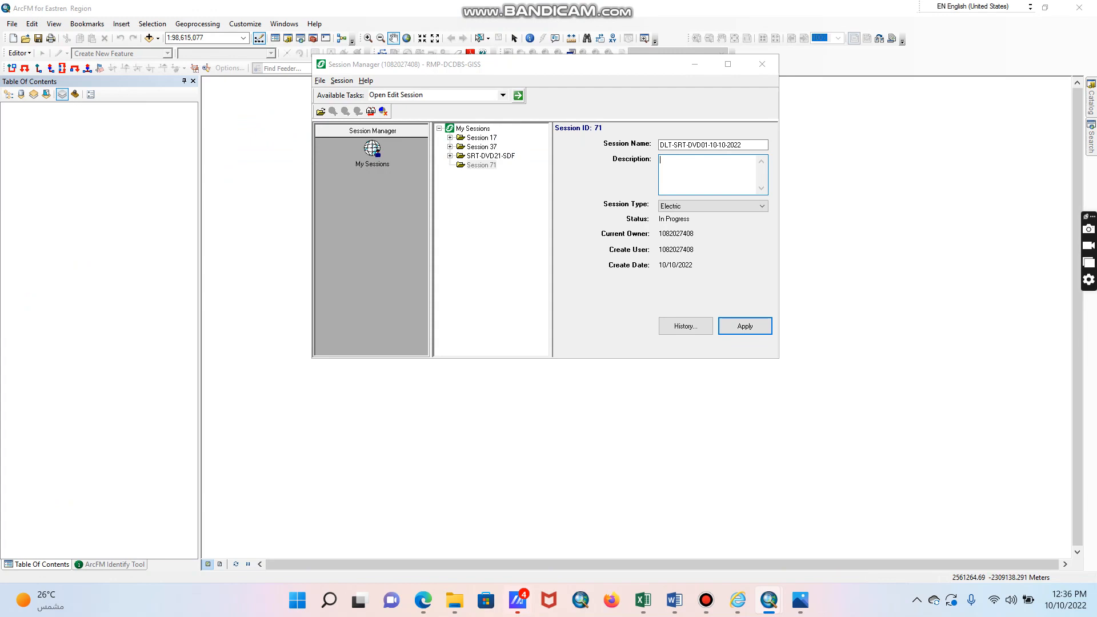
pyautogui.moveTo(455, 600)
pyautogui.click(532, 532)
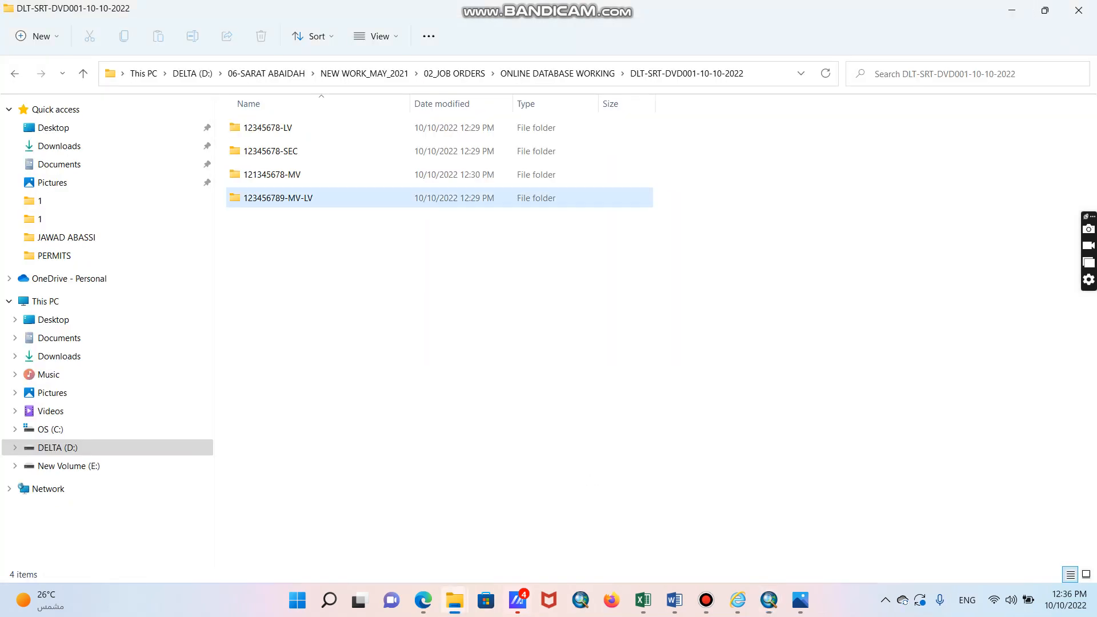
pyautogui.press('Home')
pyautogui.press('Down')
pyautogui.press('Up')
pyautogui.press('Down')
pyautogui.press('Down')
pyautogui.press('Down')
pyautogui.moveTo(737, 600)
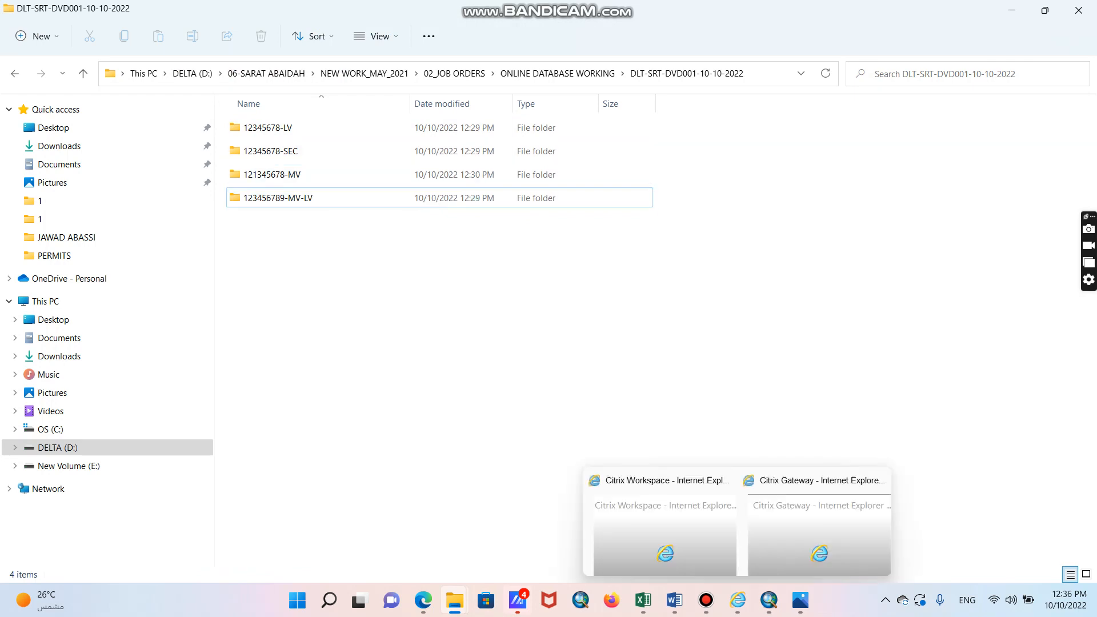
# - Check the session's Description field in Session Manager against the LV, SEC and MV work order folders in File Explorer
pyautogui.click(930, 551)
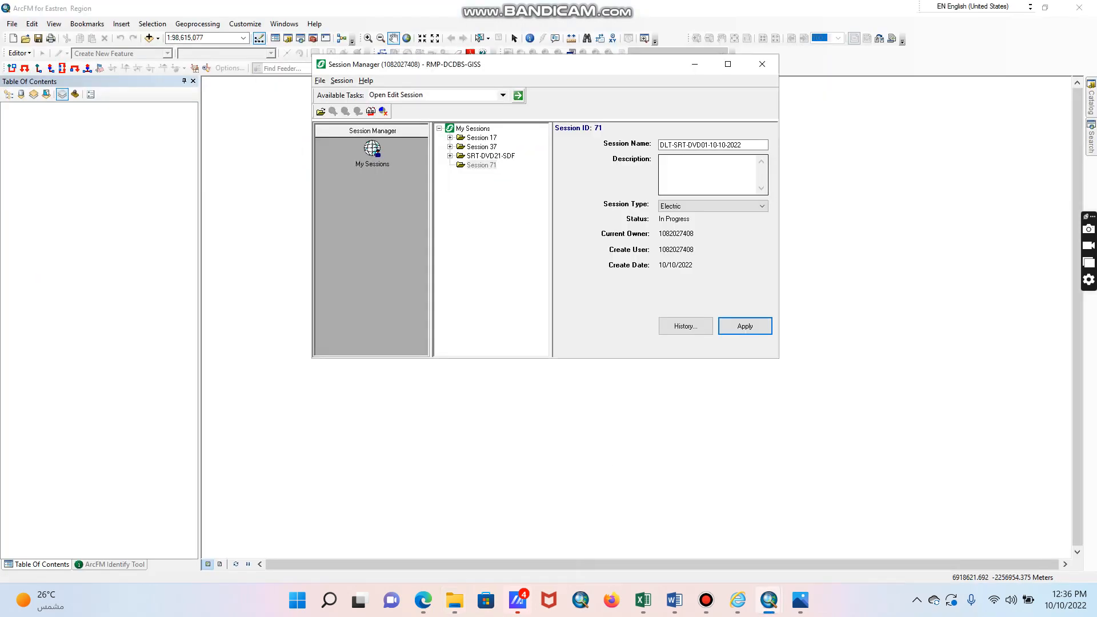
pyautogui.click(708, 174)
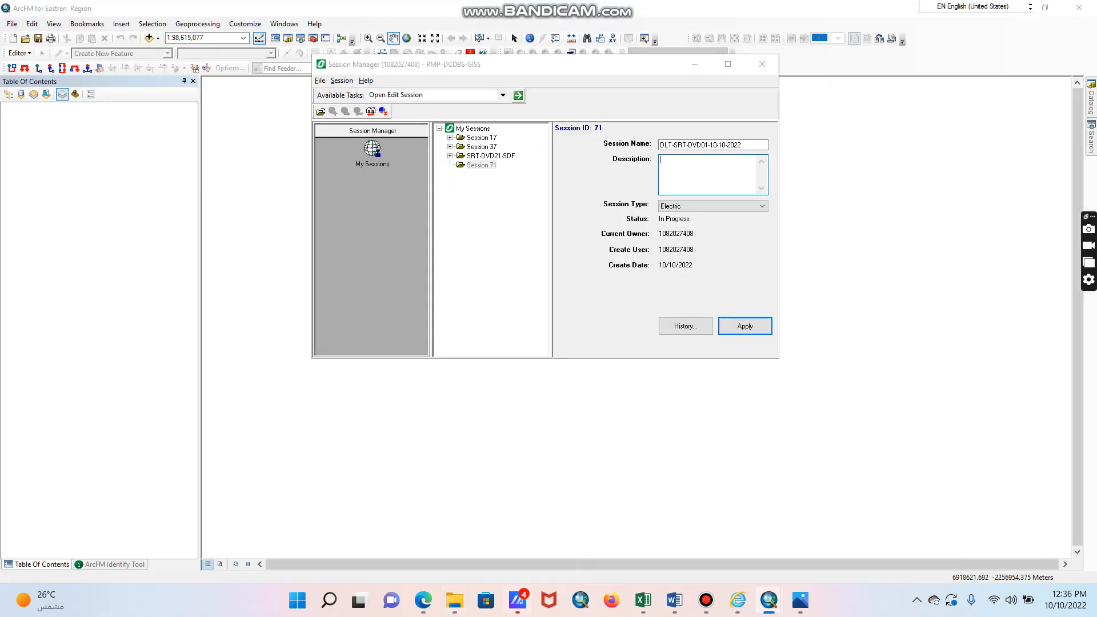
pyautogui.moveTo(454, 600)
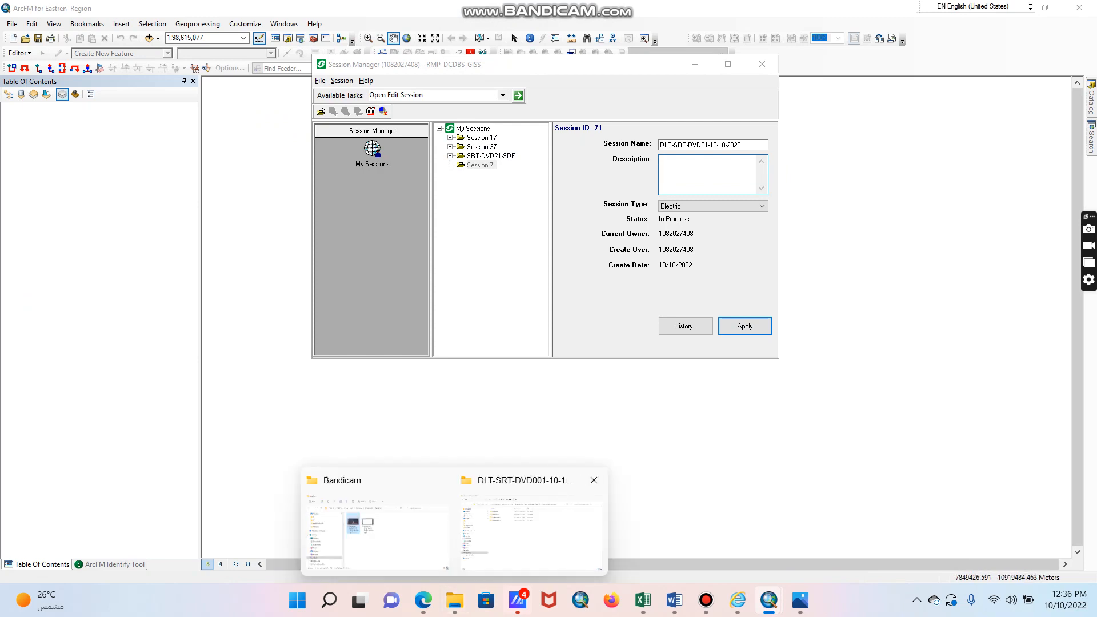
pyautogui.click(525, 531)
pyautogui.click(269, 127)
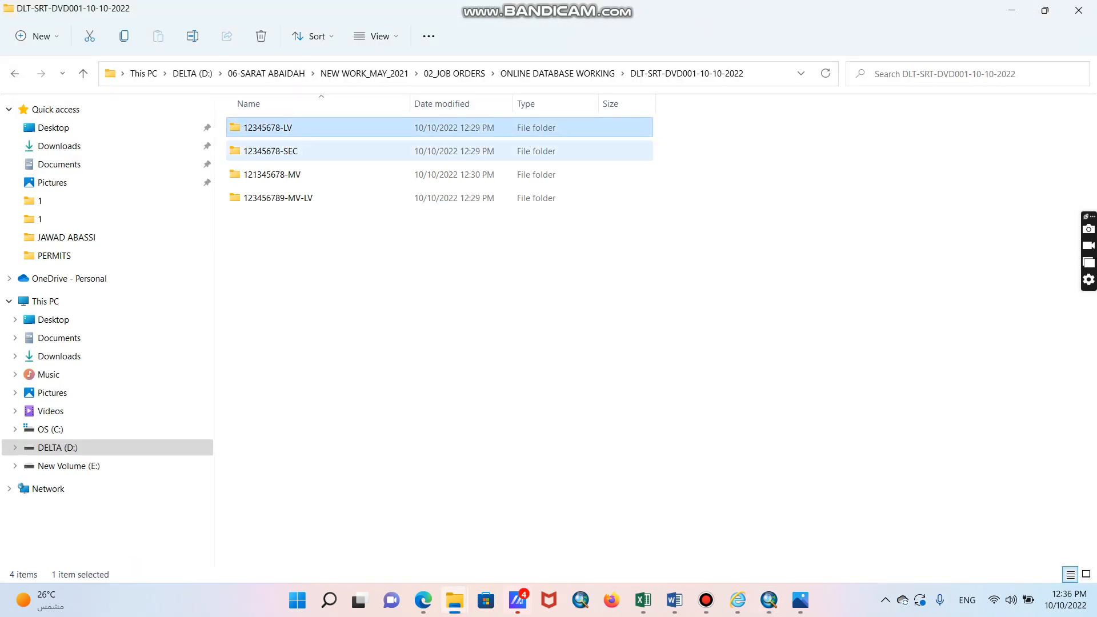
pyautogui.click(270, 151)
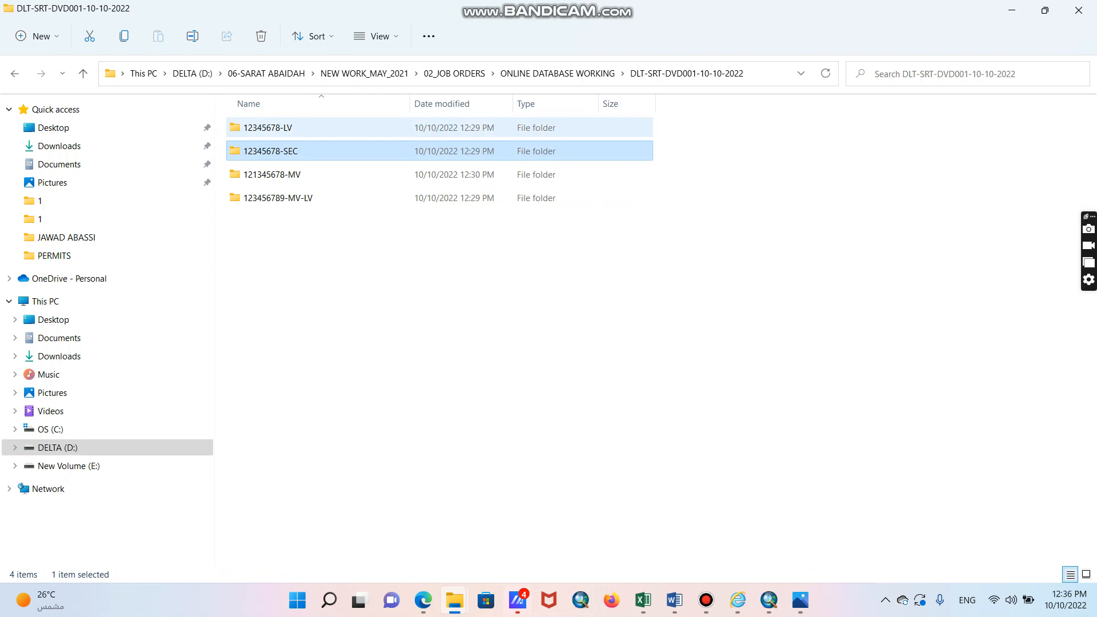
pyautogui.click(272, 175)
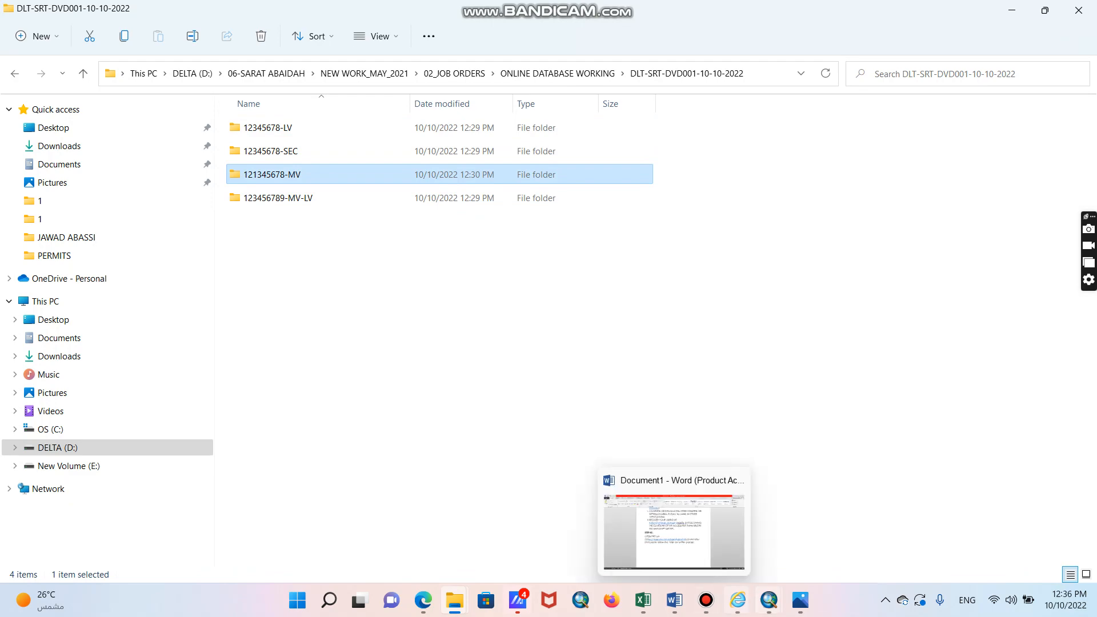
# - Switch to Session Manager and enter LV, 12345678-SC and 12345678-LV on separate lines of the session description
pyautogui.moveTo(769, 600)
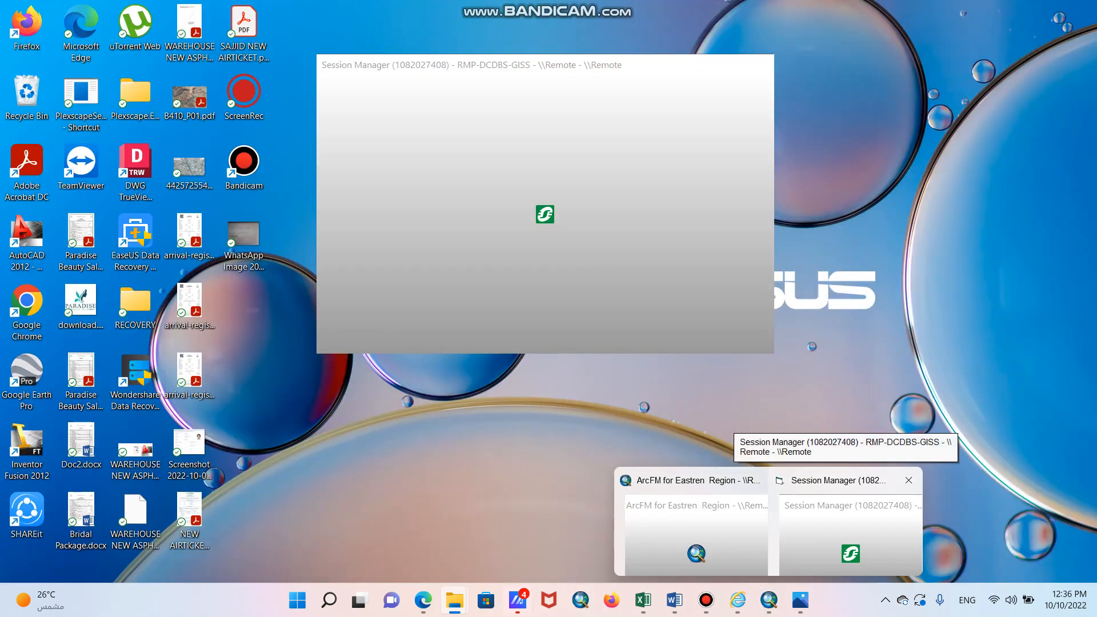
pyautogui.click(850, 531)
pyautogui.click(663, 161)
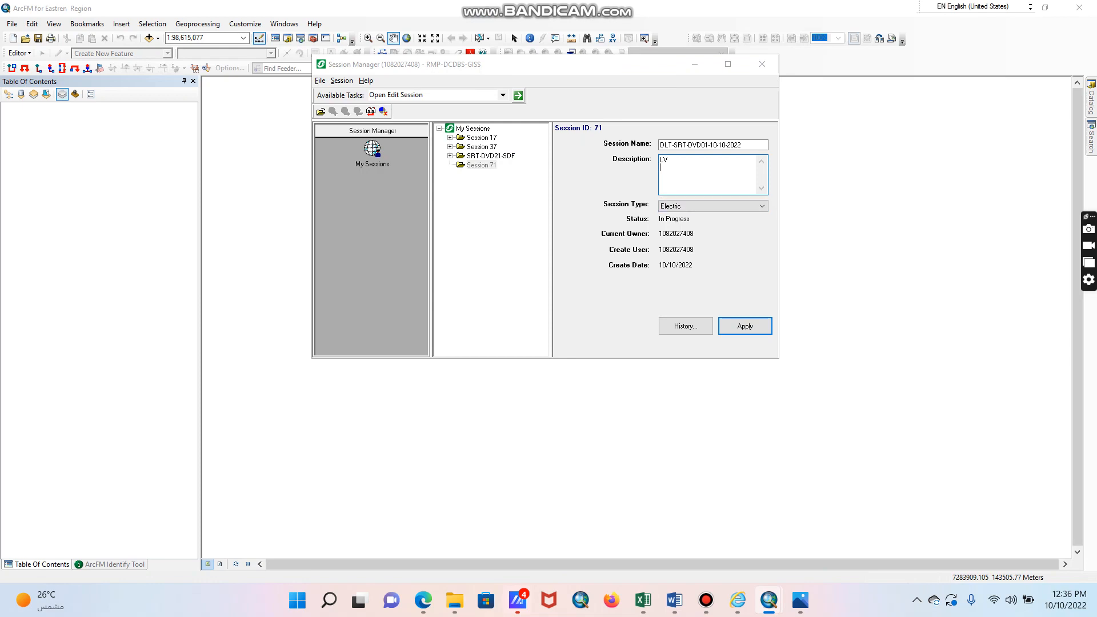
pyautogui.write('1234')
pyautogui.write('5678')
pyautogui.write('123456')
pyautogui.write('7')
pyautogui.write('8-M')
pyautogui.press('BackSpace')
pyautogui.write('LV')
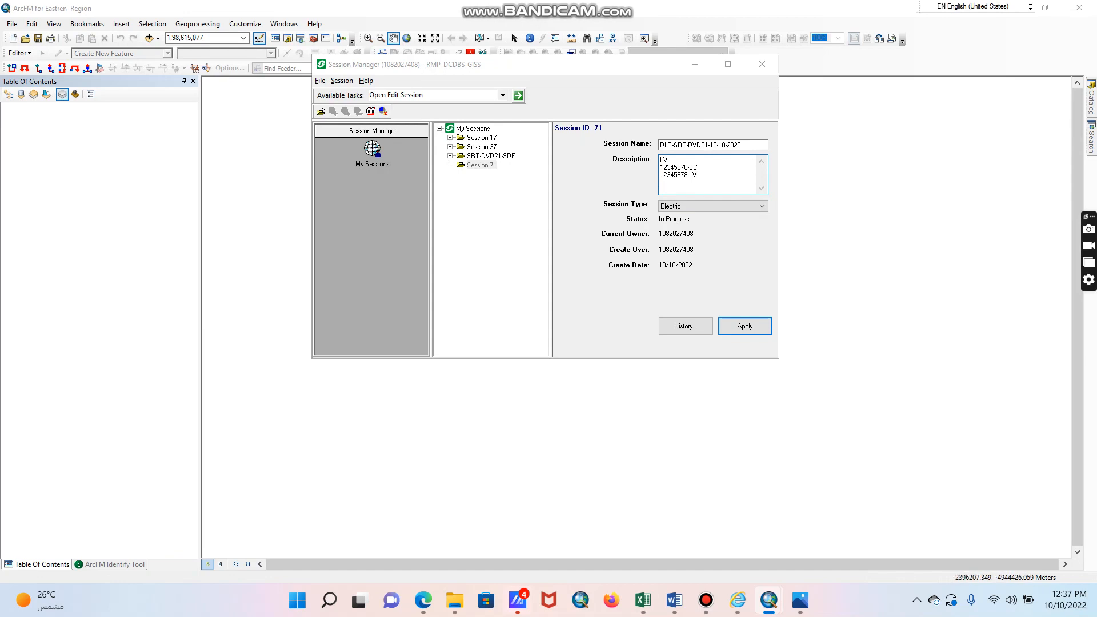
# - Check the MV folder in File Explorer and add the lines MV and 123456678-MV to the session description in Session Manager
pyautogui.moveTo(454, 600)
pyautogui.hotkey('ctrl', 'space')
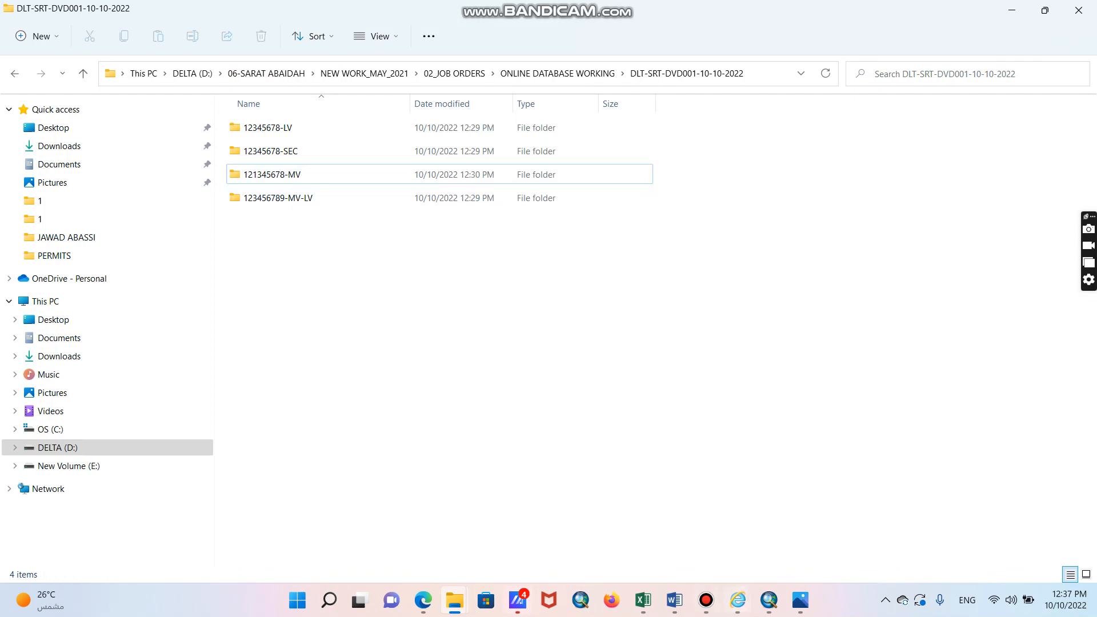
pyautogui.moveTo(768, 600)
pyautogui.click(850, 534)
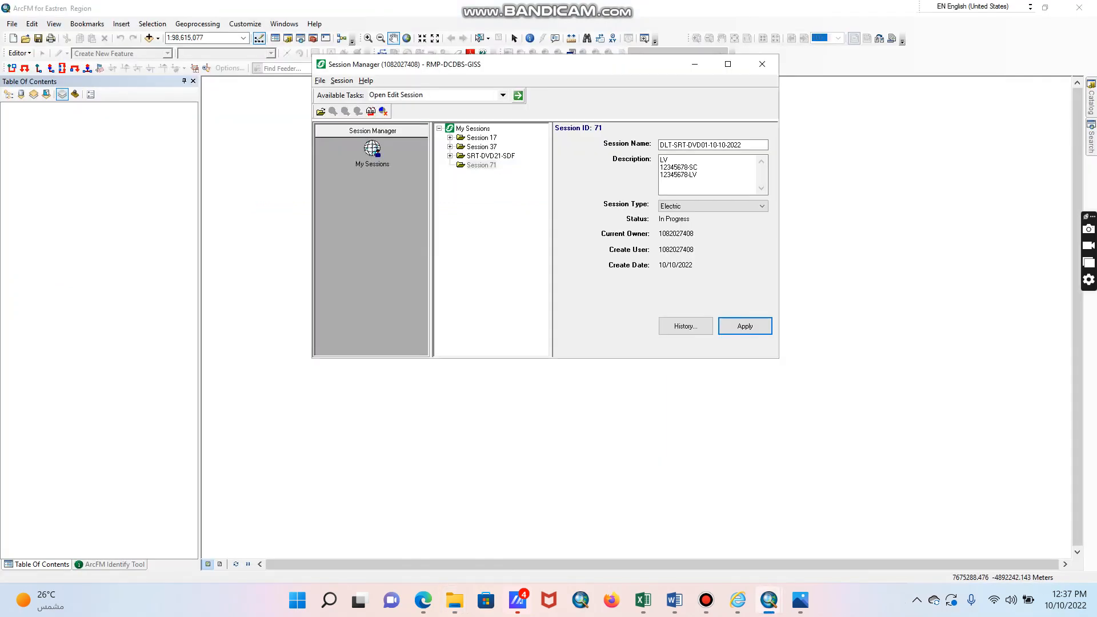
pyautogui.click(686, 182)
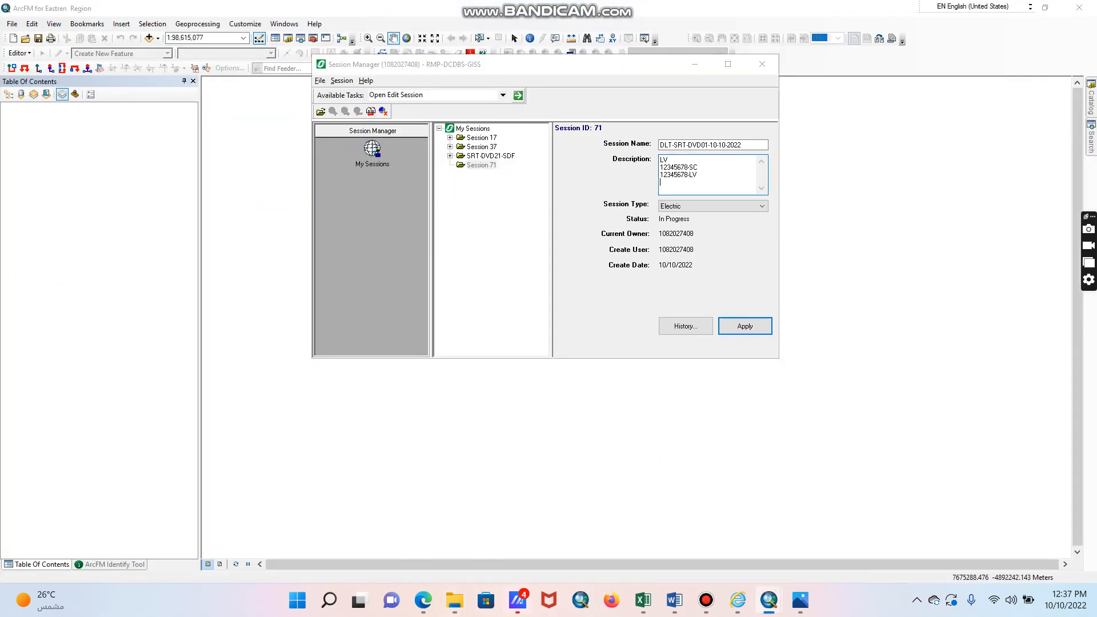
pyautogui.write('MV')
pyautogui.write('1234566')
pyautogui.press('BackSpace')
pyautogui.press('BackSpace')
pyautogui.write('M')
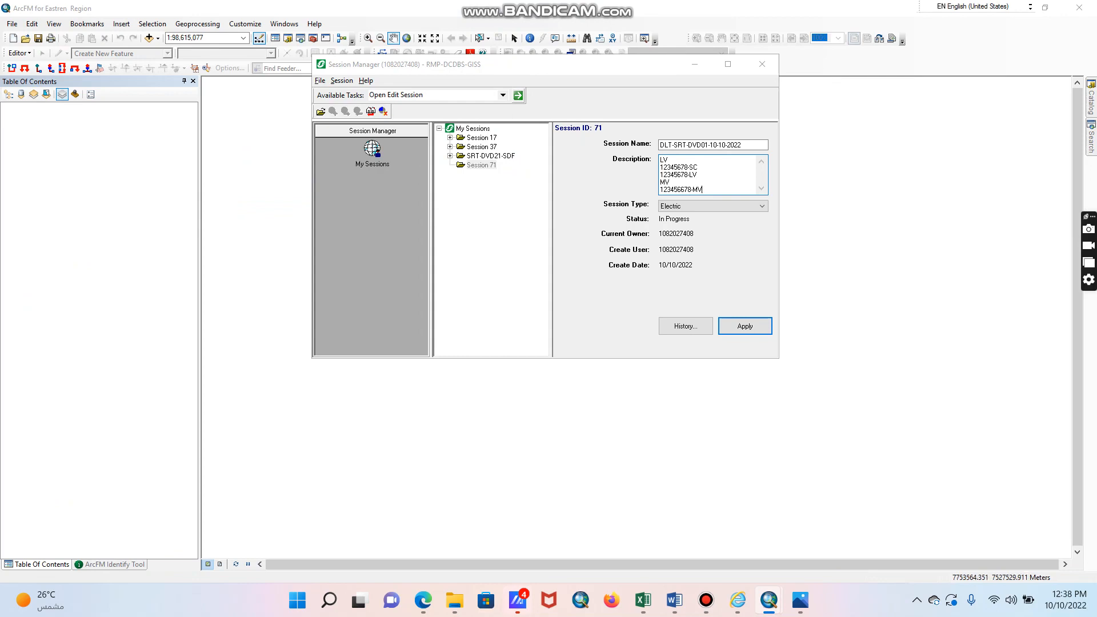
# - Recheck the work order folders in File Explorer and apply the session's name and description in Session Manager
pyautogui.moveTo(454, 600)
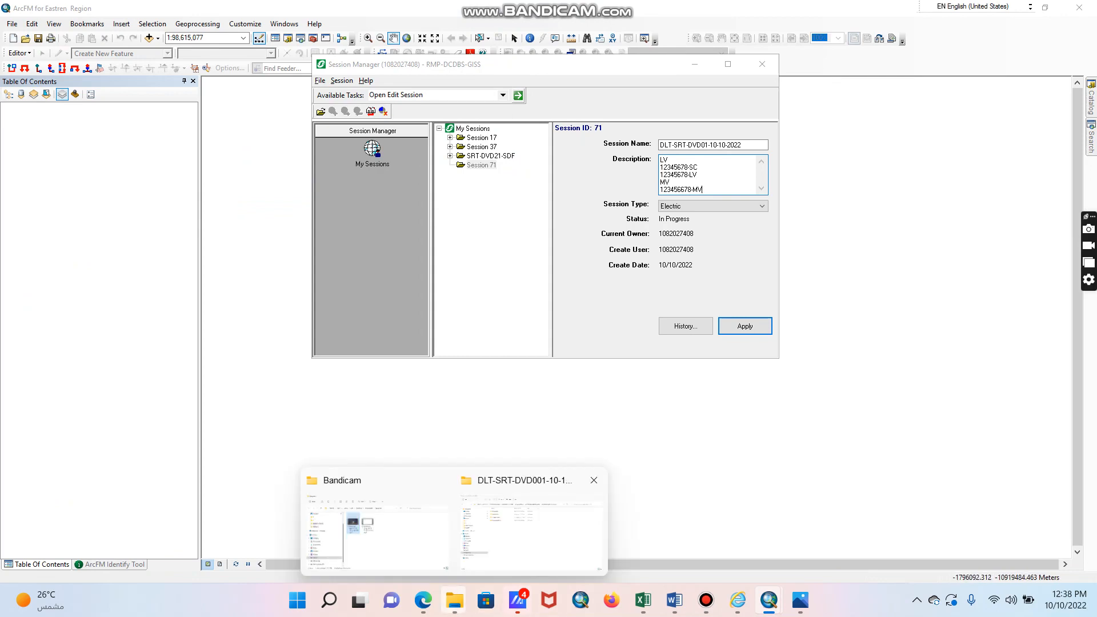
pyautogui.click(531, 531)
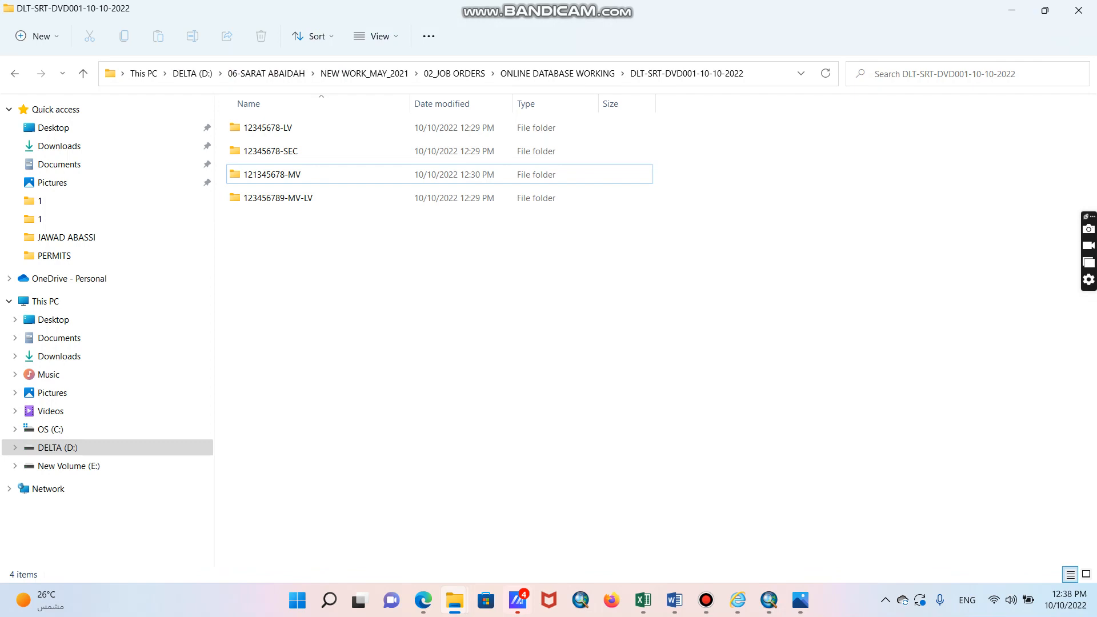
pyautogui.moveTo(769, 600)
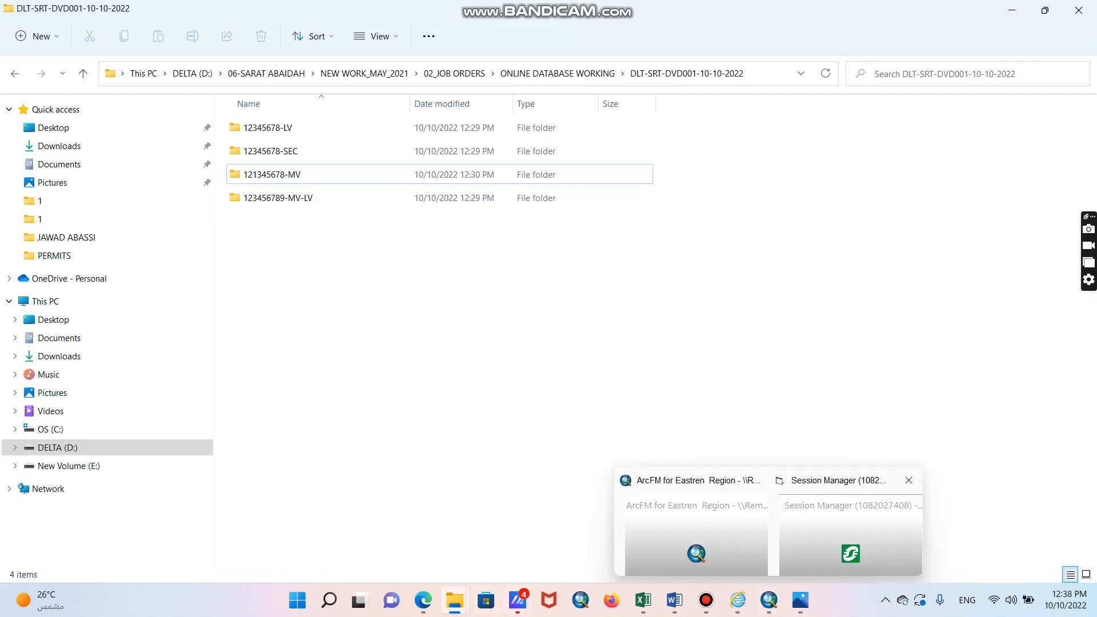
pyautogui.click(850, 535)
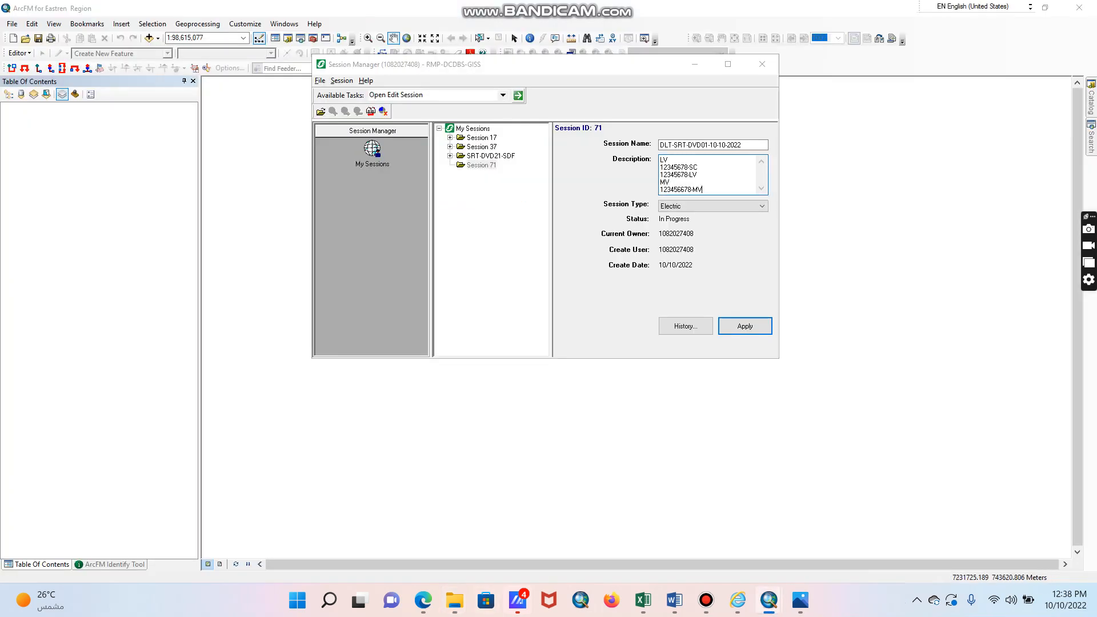
pyautogui.press('Return')
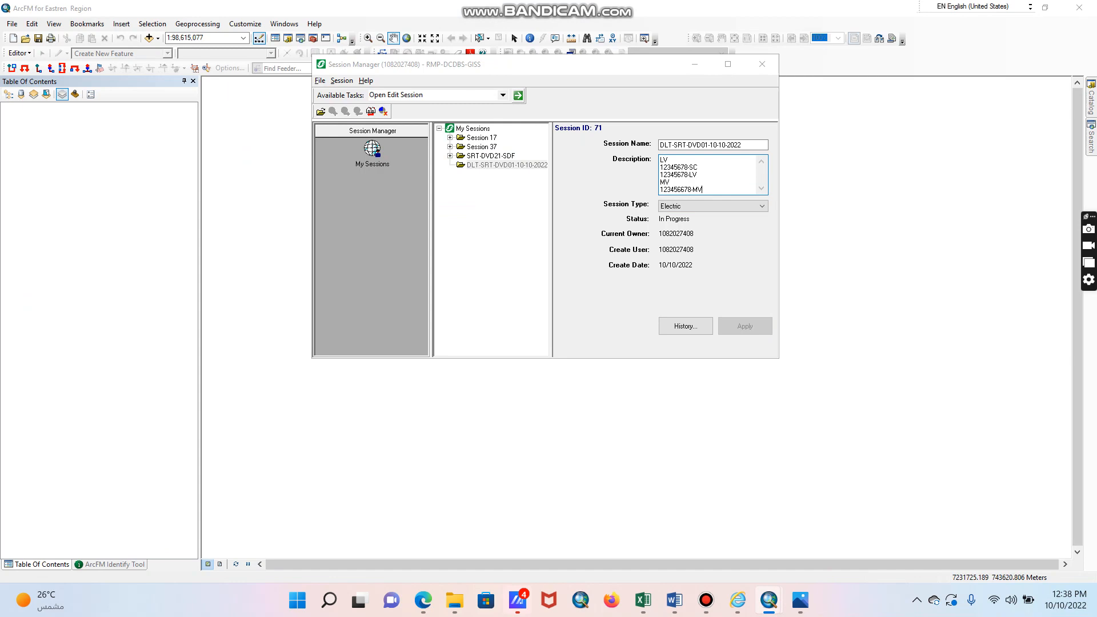
# - Append the lines MV+LV and 123345678 to the session description and apply the change
pyautogui.hotkey('ctrl', 'shift', 'Left')
pyautogui.press('Right')
pyautogui.press('Return')
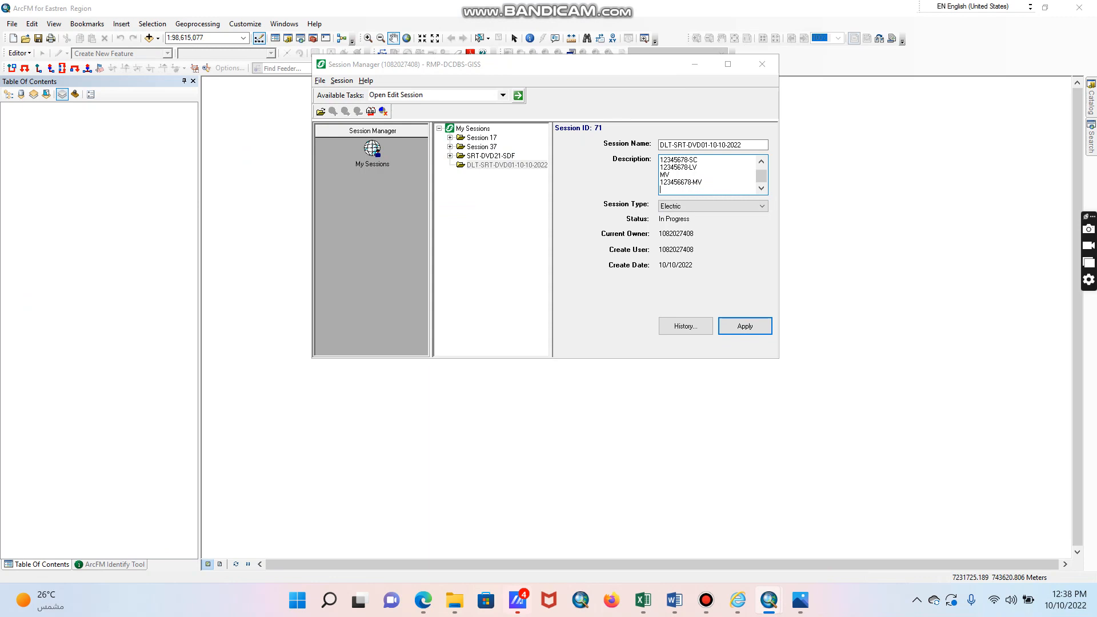
pyautogui.write('MV+LV')
pyautogui.press('Return')
pyautogui.write('123345678')
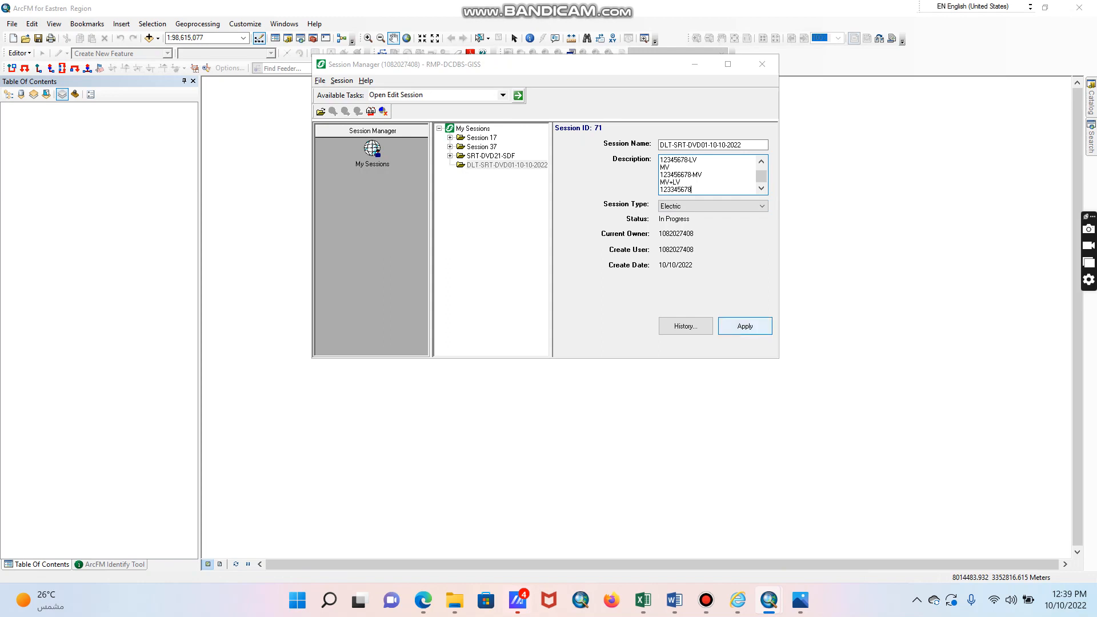
pyautogui.click(746, 326)
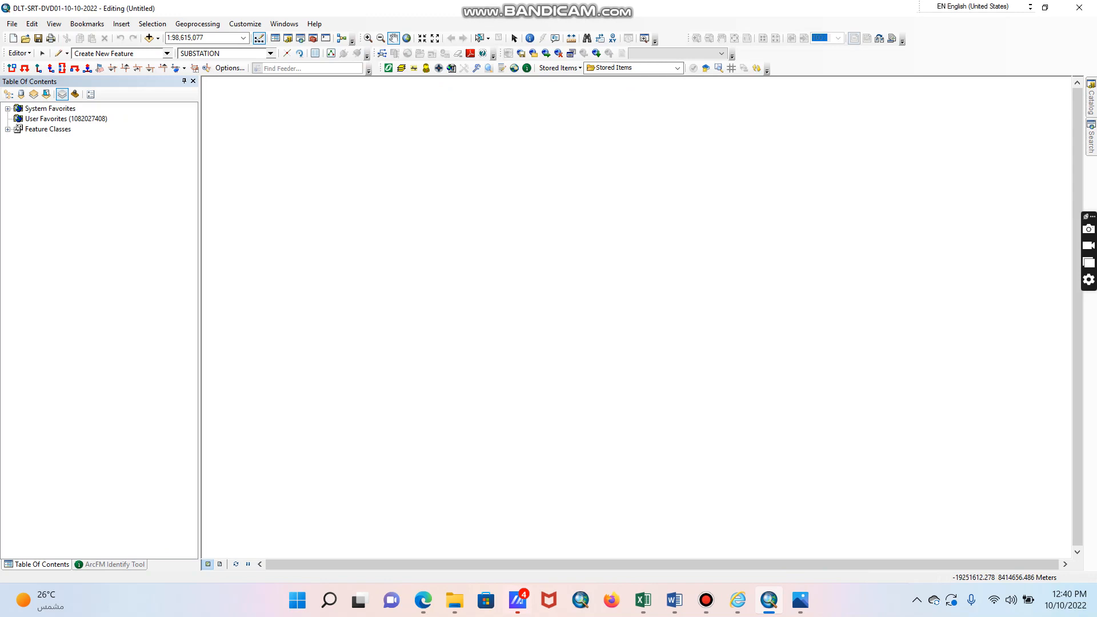
# - Expand Feature Classes and its ElectricDistributionNetwork group in the table of contents to list the network layers
pyautogui.click(8, 129)
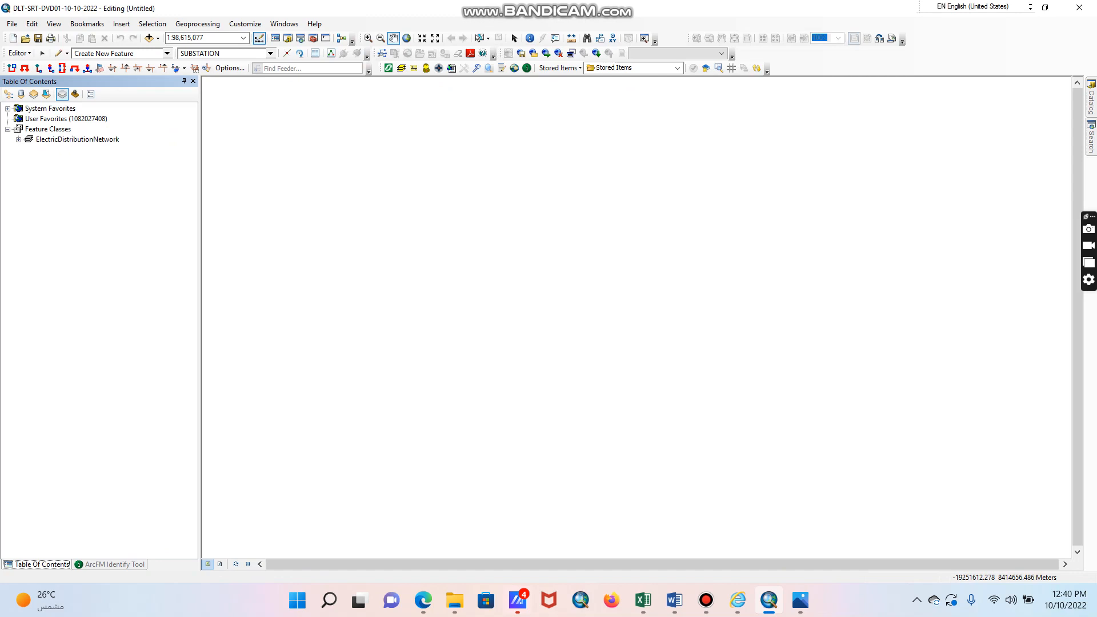
pyautogui.click(19, 139)
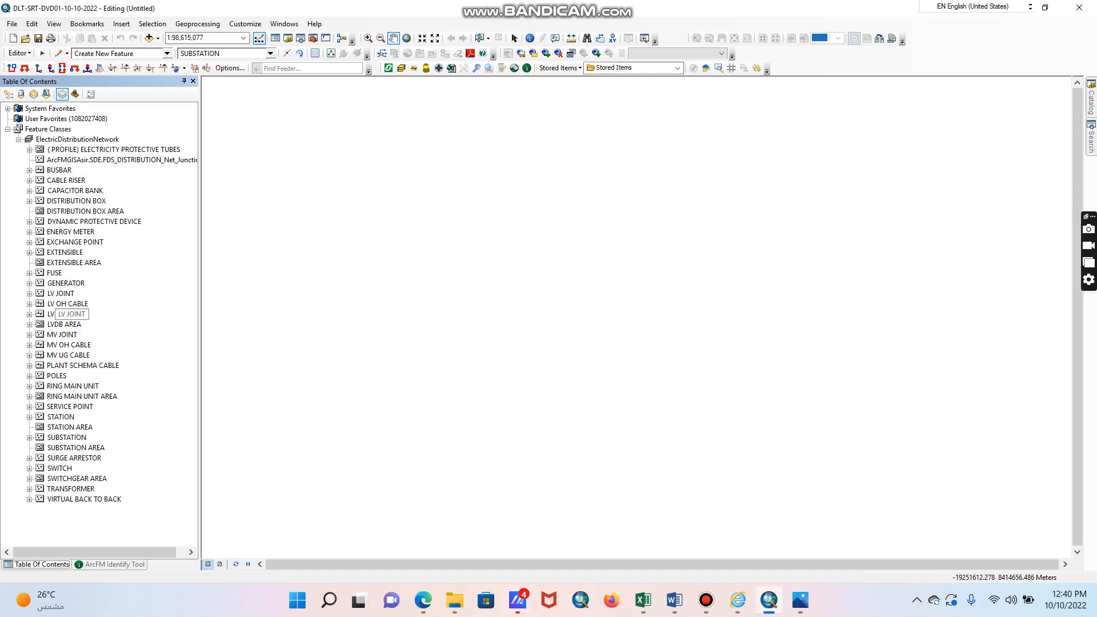